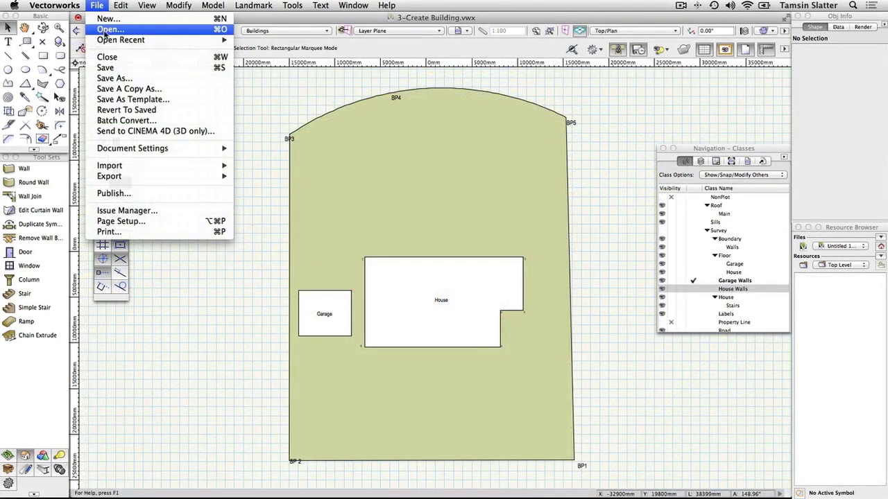
Open the drawing 3-Create Building.vwx from the Section 2 existing site folder and turn on Unified View
click(104, 31)
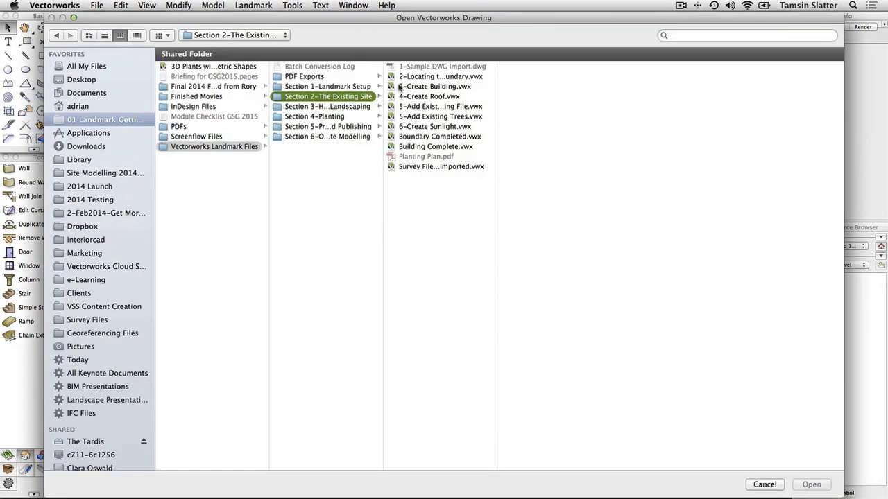
double_click(399, 86)
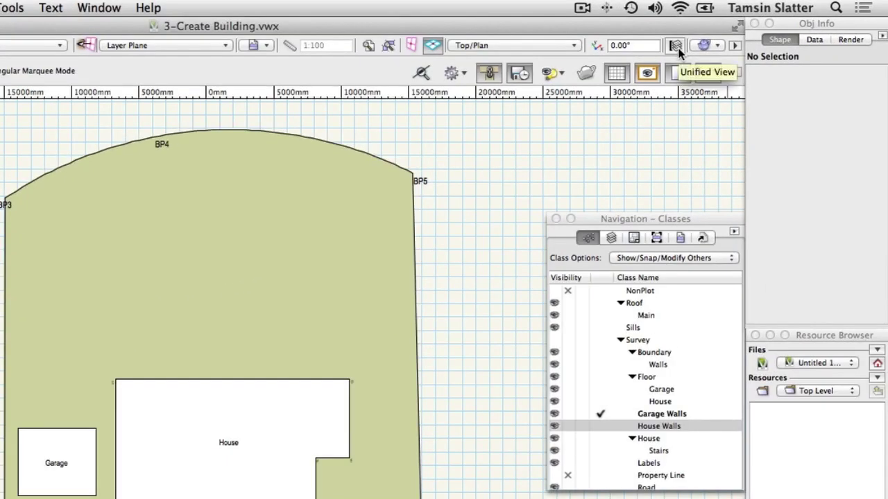
click(677, 46)
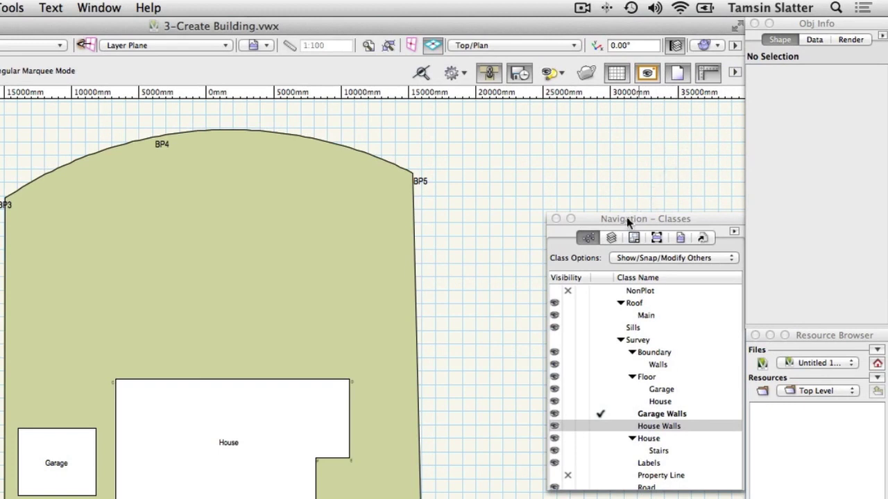
Set the design layer options to Show/Snap Others, then return to the class list
click(610, 238)
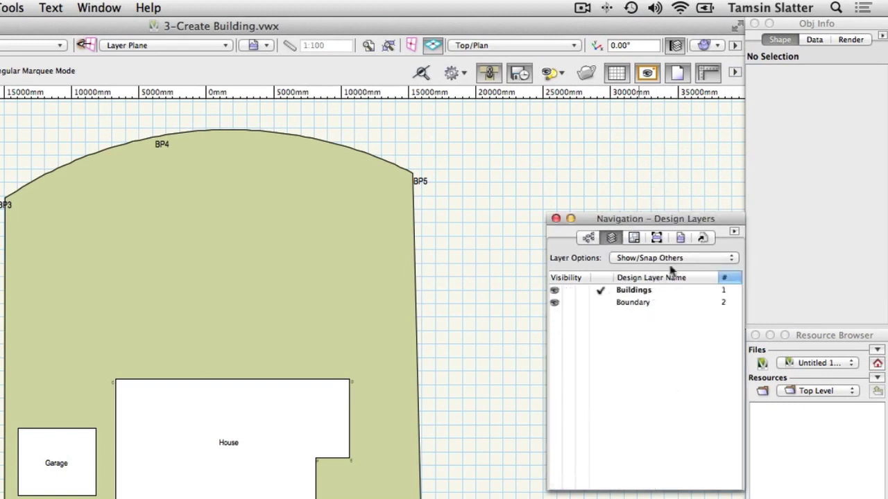
click(706, 261)
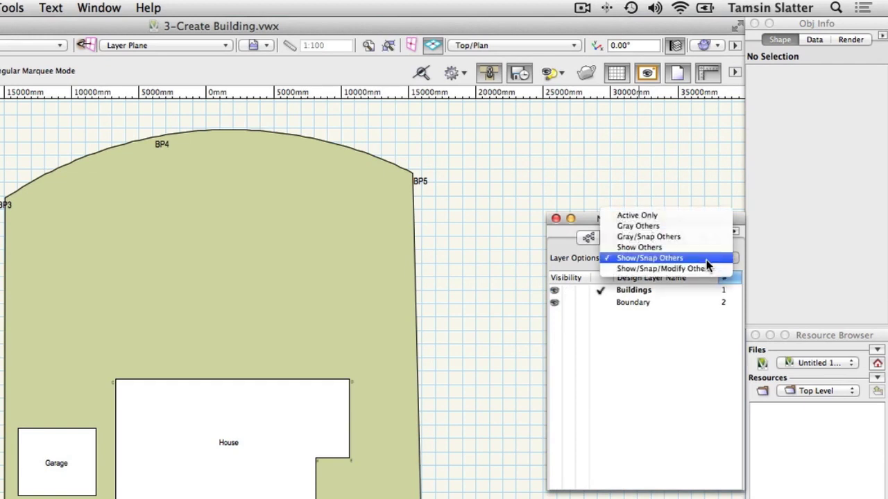
click(706, 260)
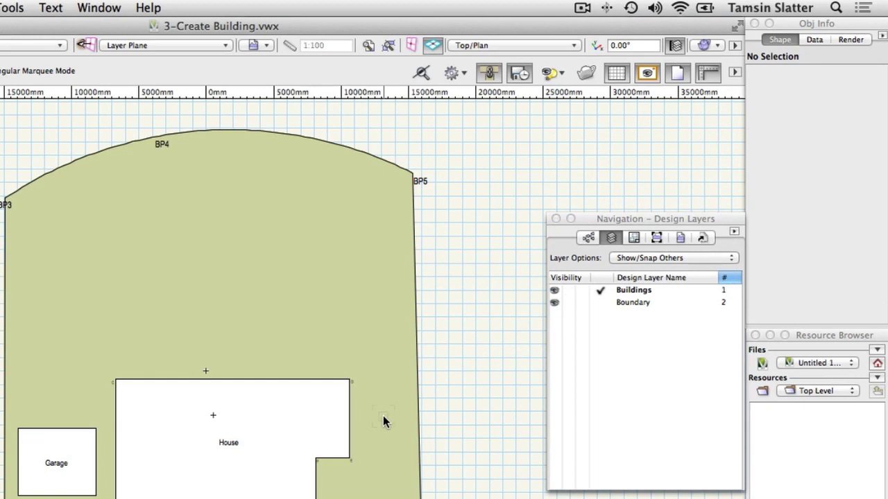
click(584, 238)
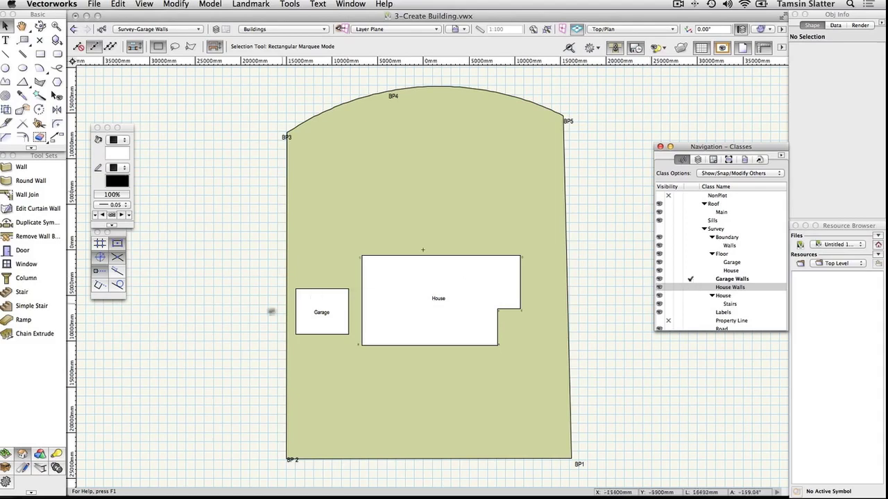
In the Massing Model tool's preferences, name the model Garage with a height of 3000 mm and a floor count of 1
click(6, 454)
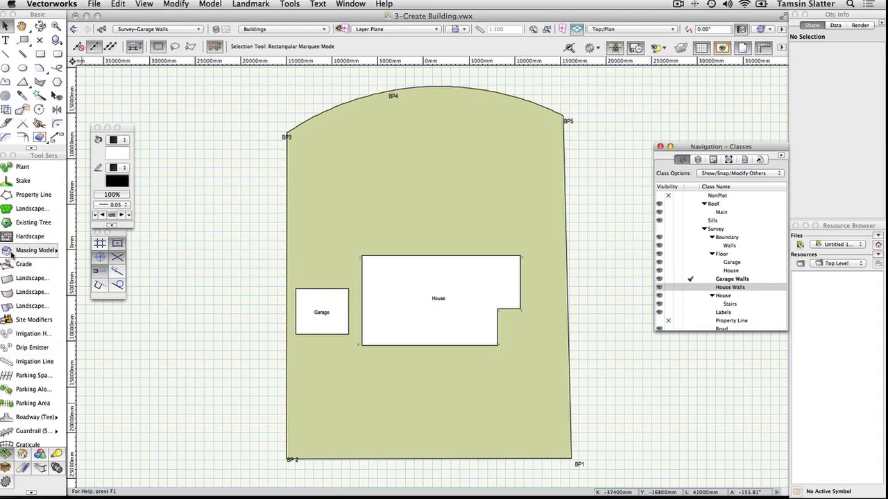
click(31, 250)
click(190, 48)
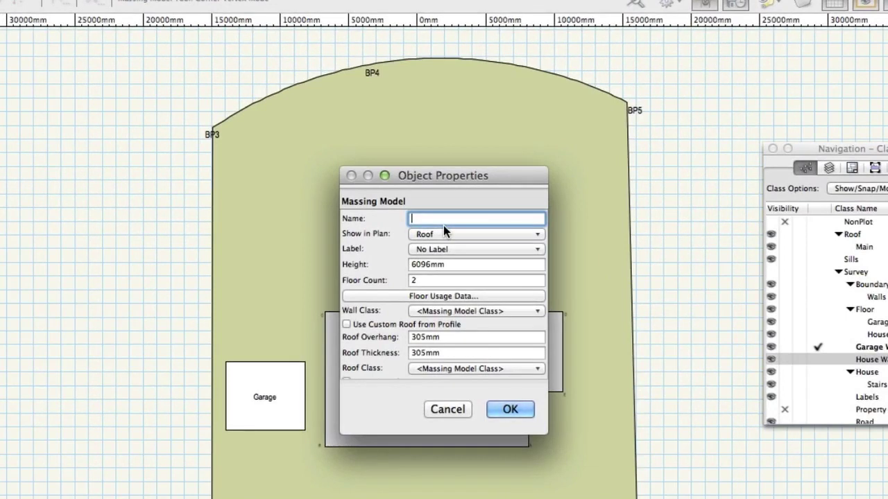
text(Garage)
double_click(450, 264)
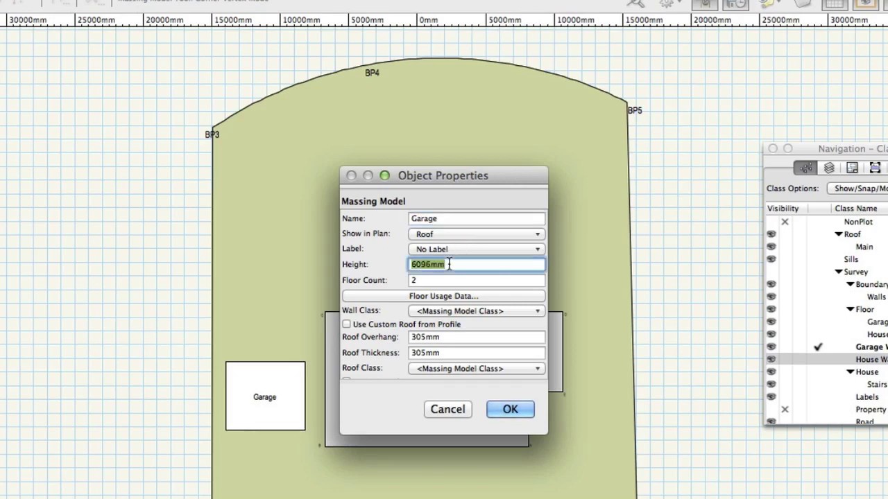
text(3000)
double_click(427, 280)
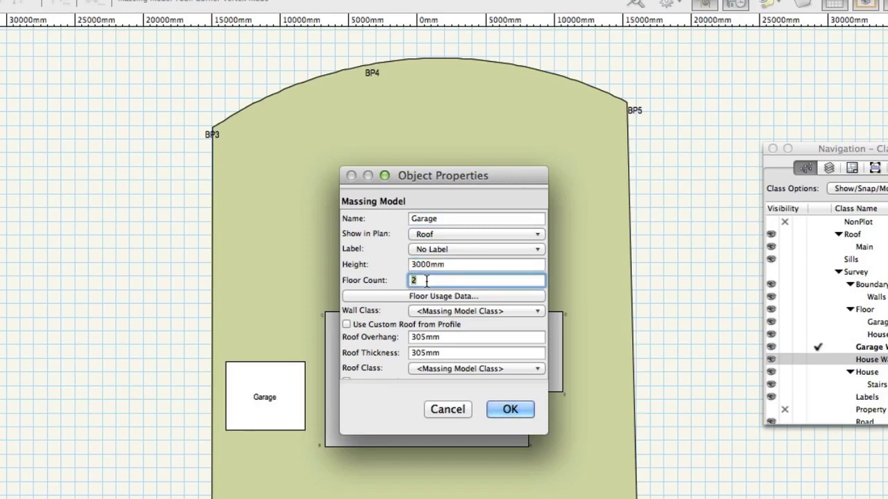
text(1)
Assign the garage massing model's walls to the Survey-Garage Walls class and its roof to the Roof-Main class
click(477, 311)
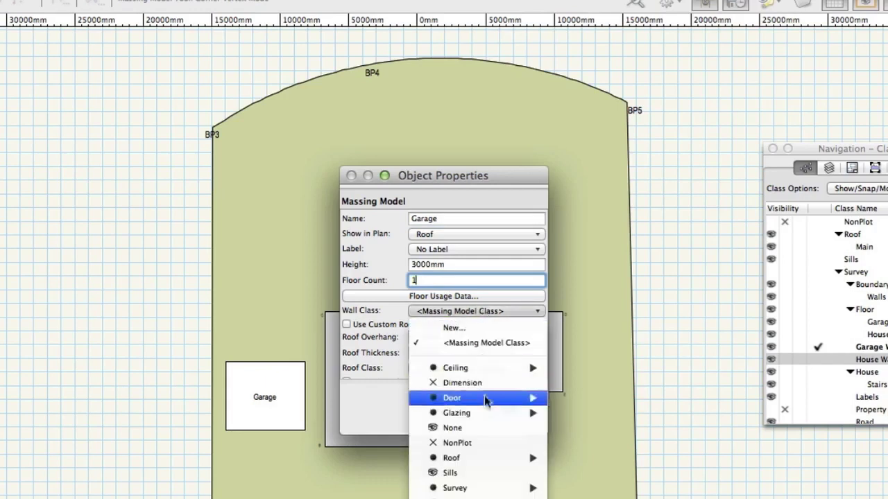
mouse_move(517, 487)
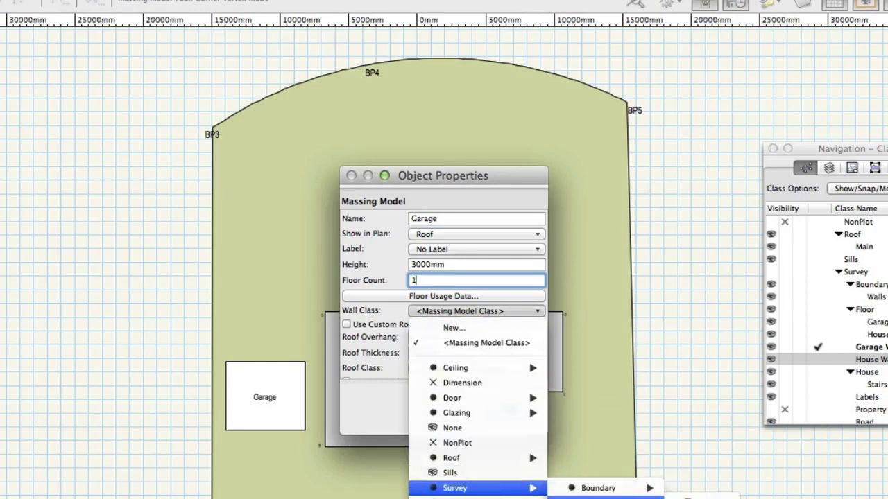
click(598, 496)
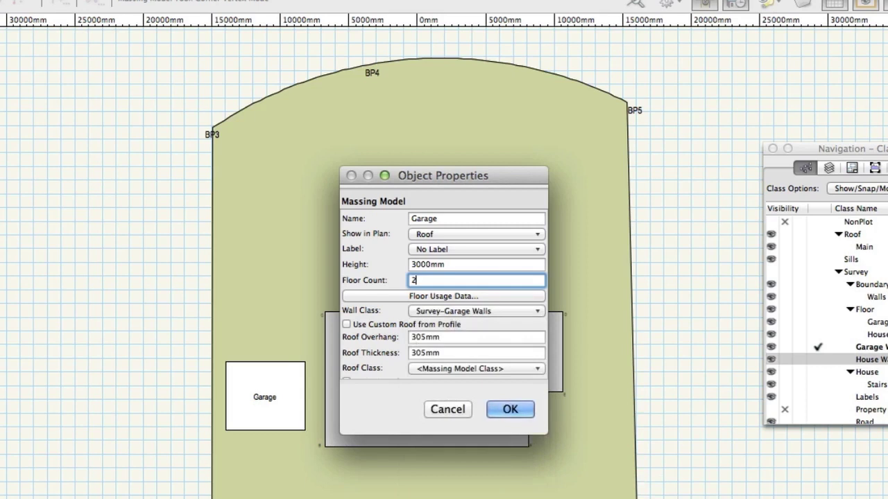
click(514, 372)
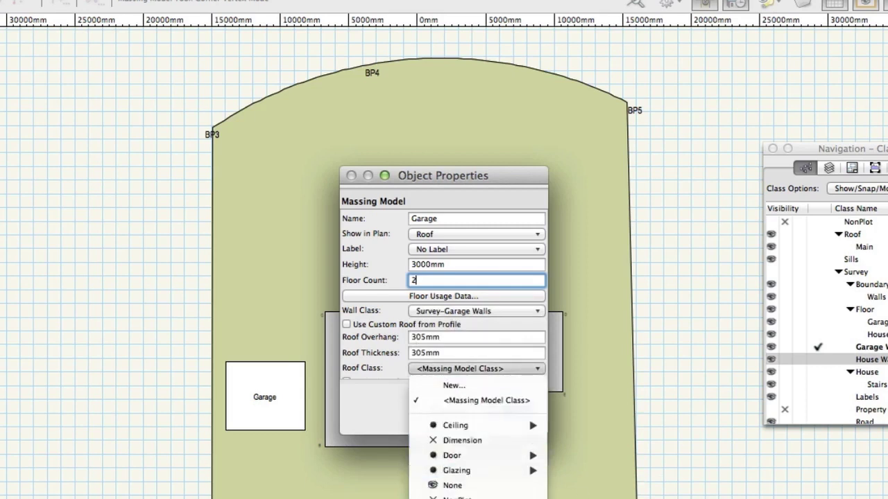
click(576, 498)
Give the garage massing model a pitched roof with the Vertical eave style
scroll(473, 322, down, 1)
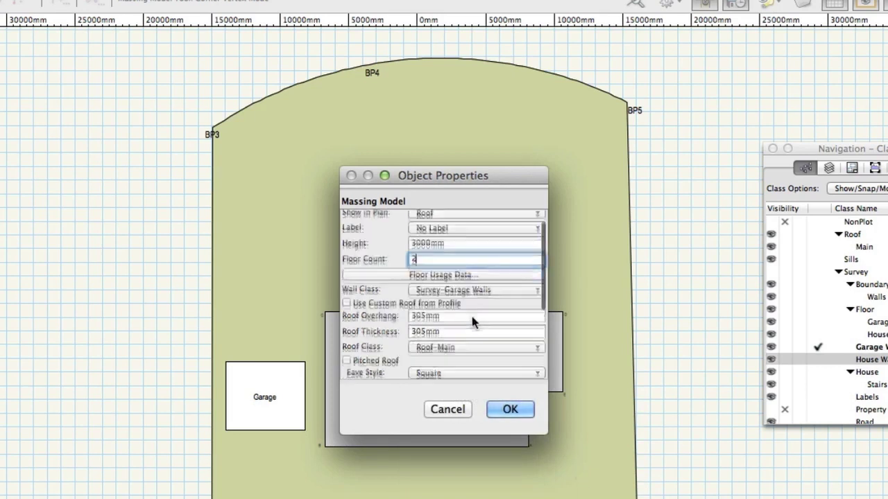
scroll(474, 323, down, 2)
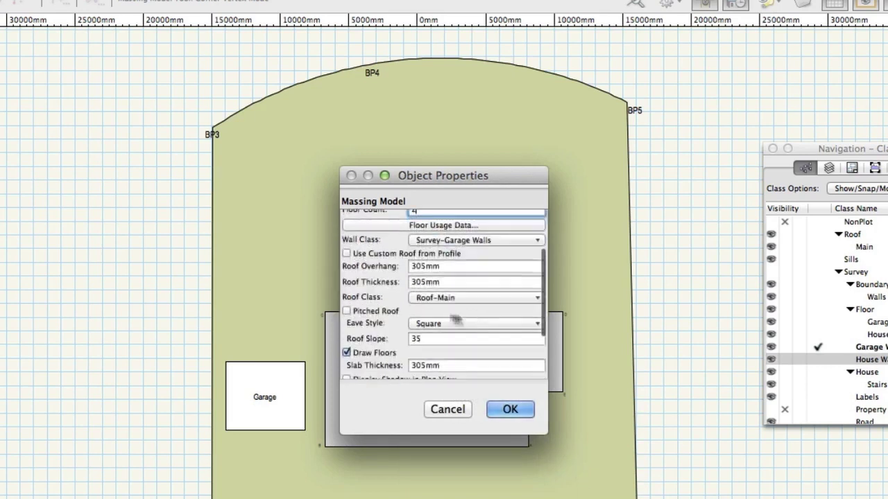
click(347, 312)
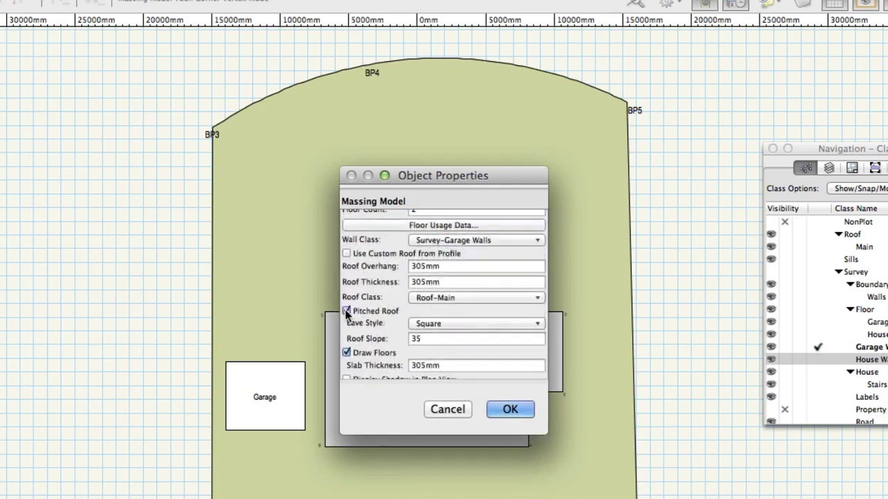
click(478, 323)
click(477, 337)
Display the massing model's shadow in plan view and set the shadow offset to 0.2 as a factor of object height
scroll(476, 337, down, 2)
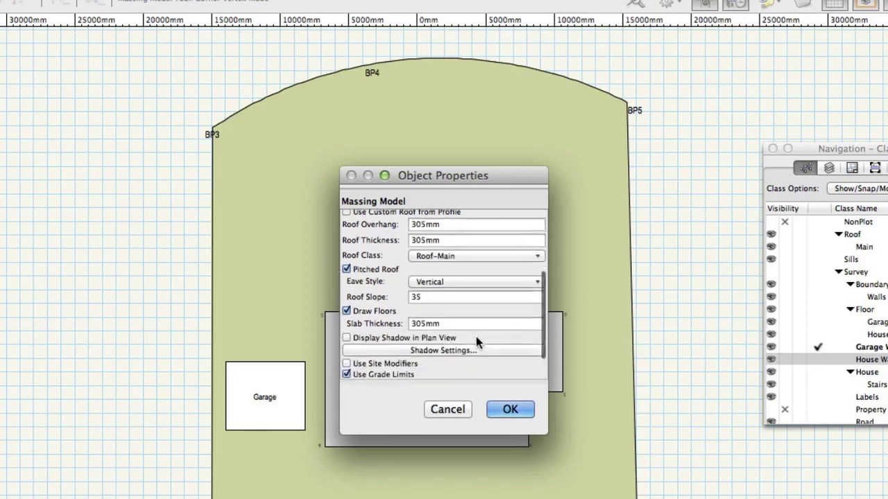
click(346, 336)
click(399, 348)
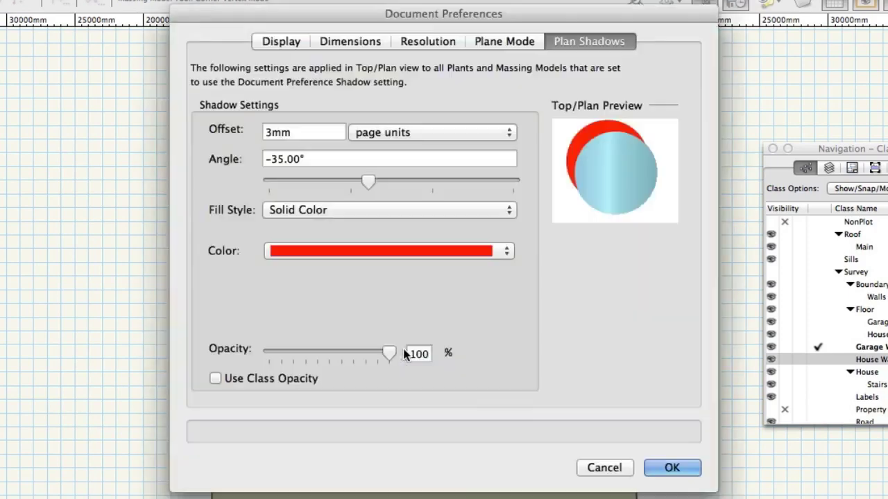
double_click(317, 131)
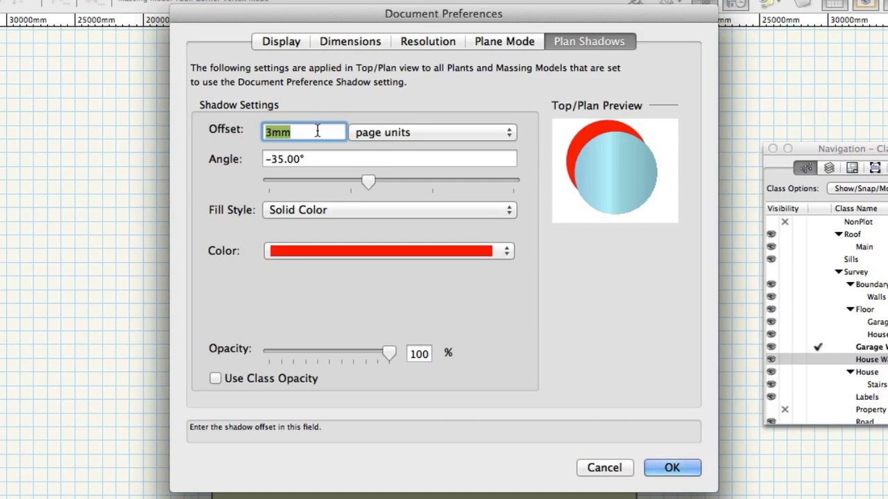
text(0.2)
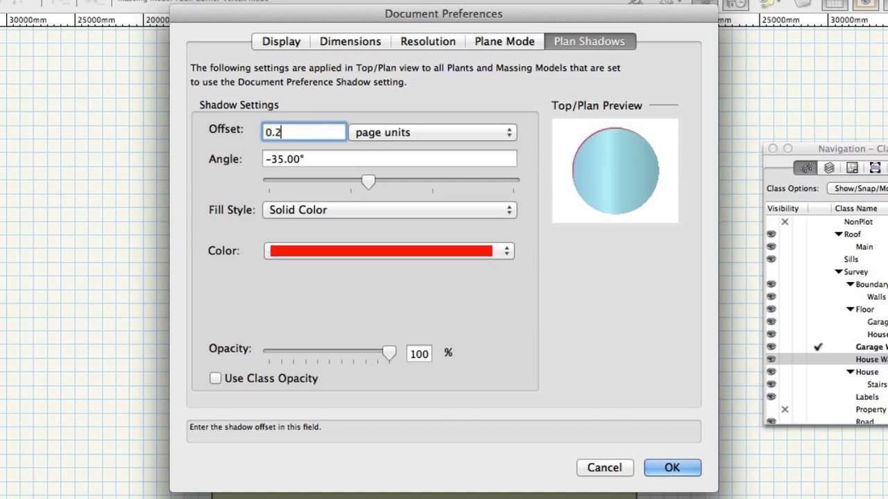
click(434, 132)
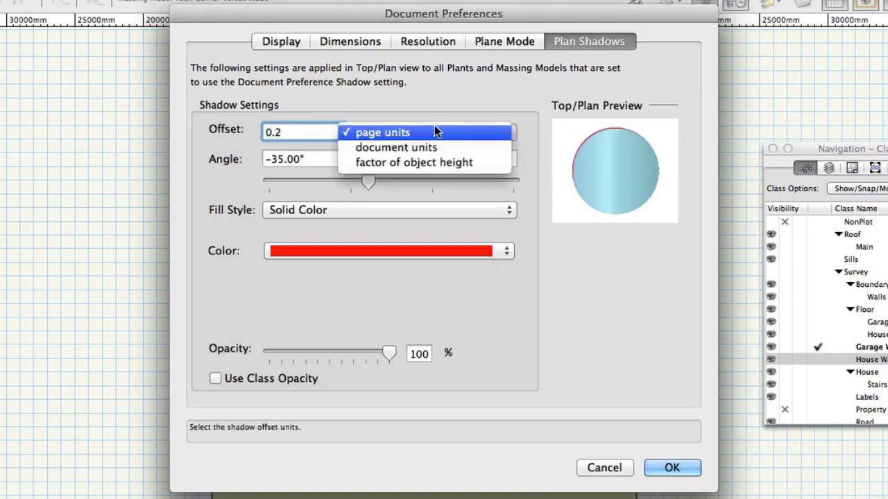
click(438, 163)
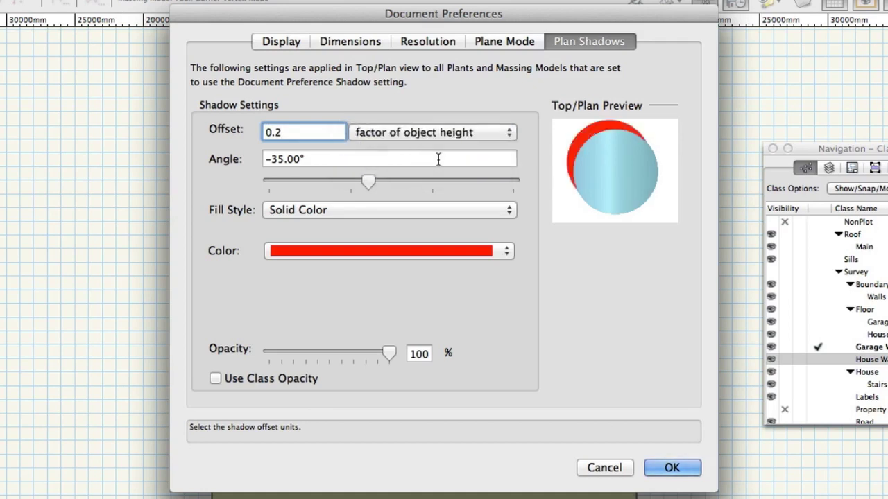
Set the plan shadow's angle to 36°, its colour to grey and its opacity to 50%
drag(368, 181, 416, 185)
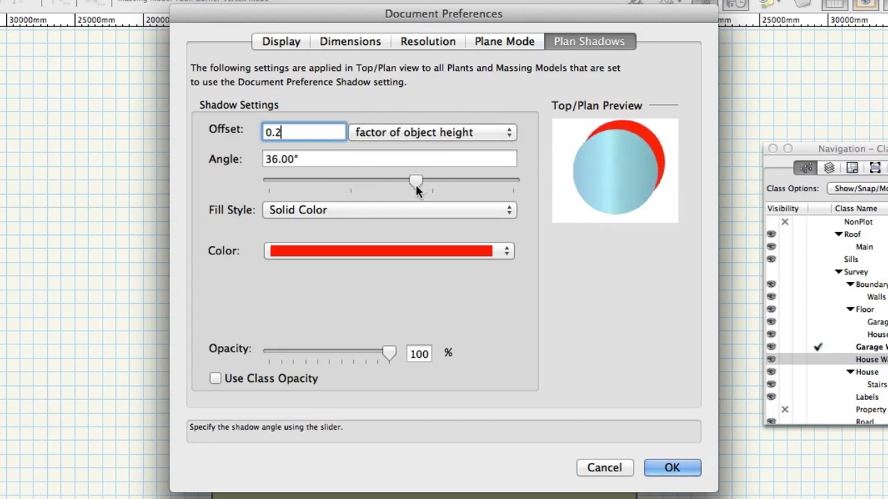
click(399, 249)
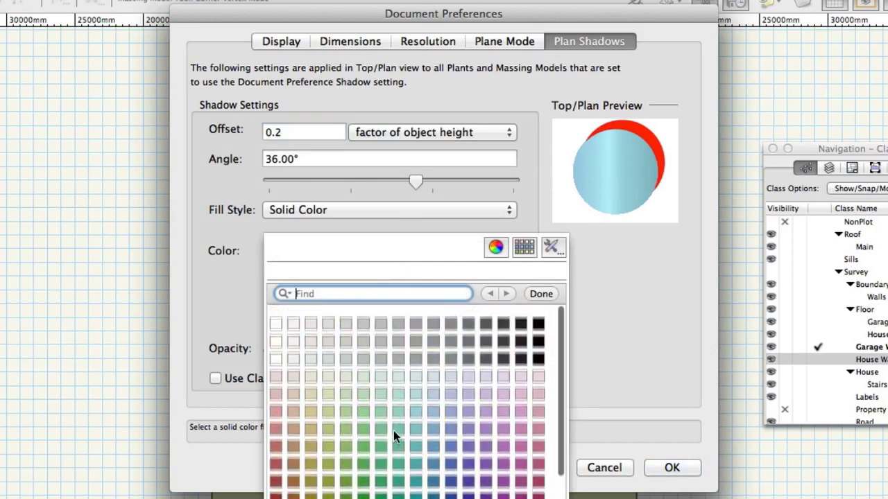
click(363, 341)
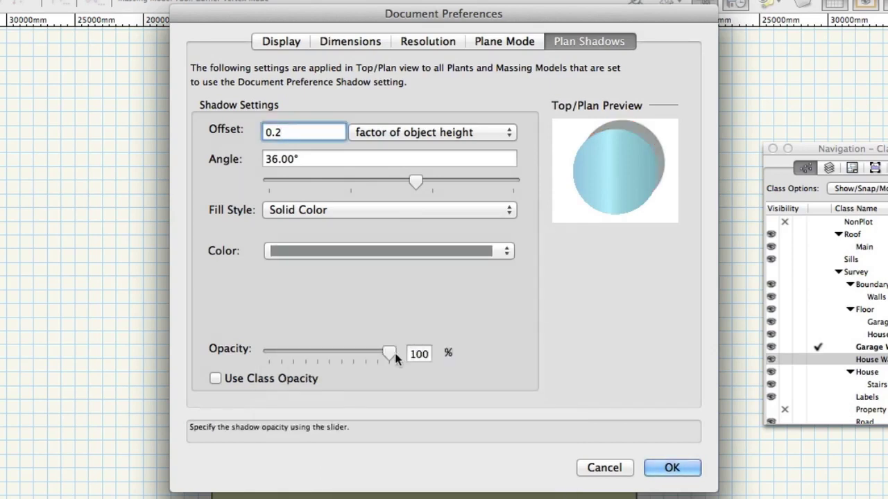
double_click(418, 354)
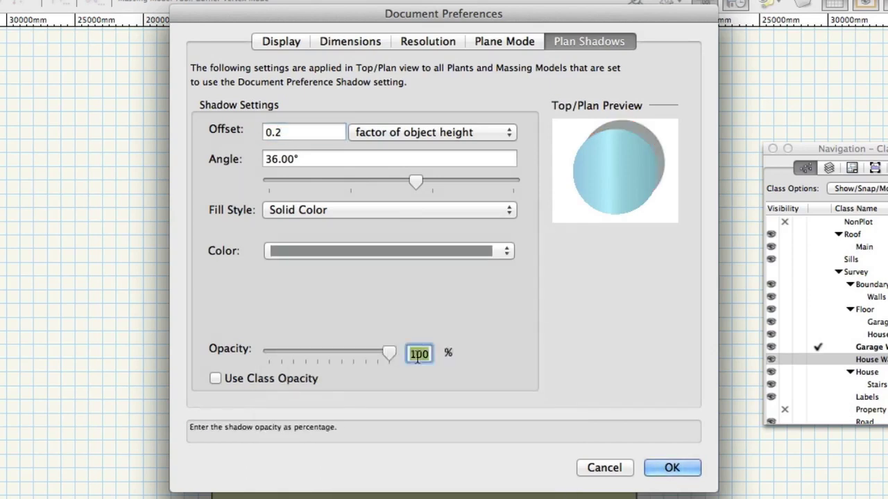
text(50)
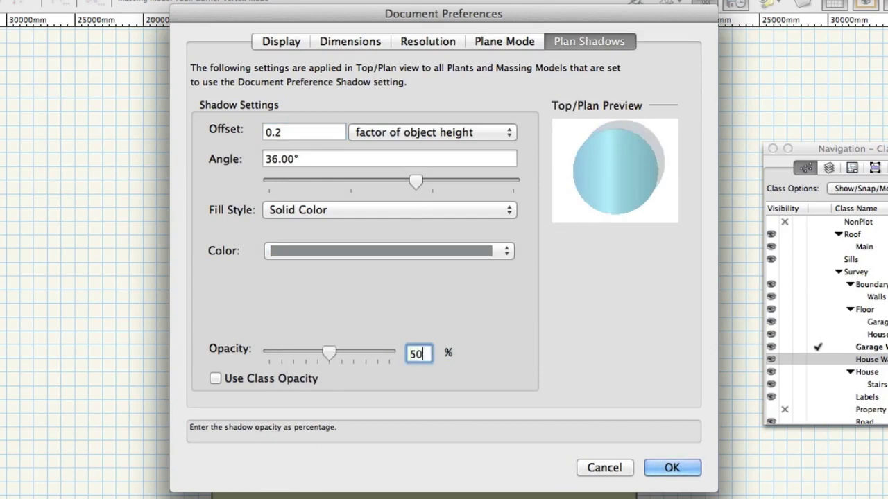
click(671, 469)
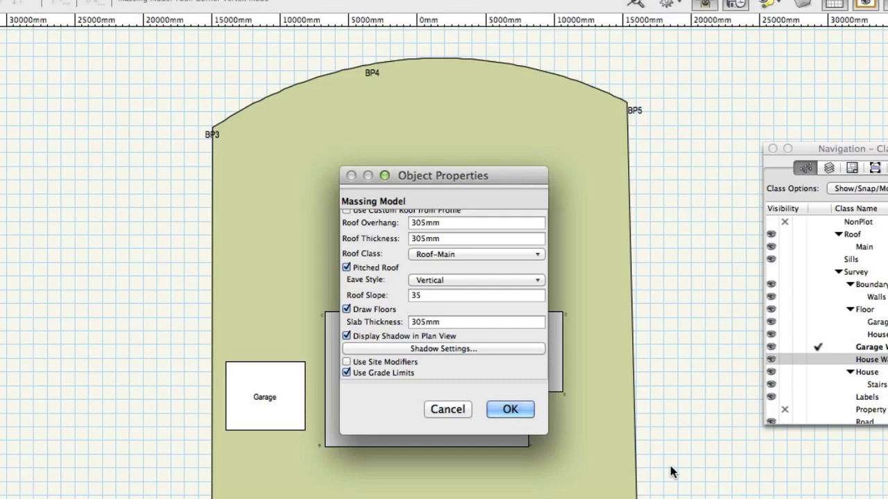
Turn off Use Grade Limits for the garage massing model and accept its properties
scroll(497, 340, down, 3)
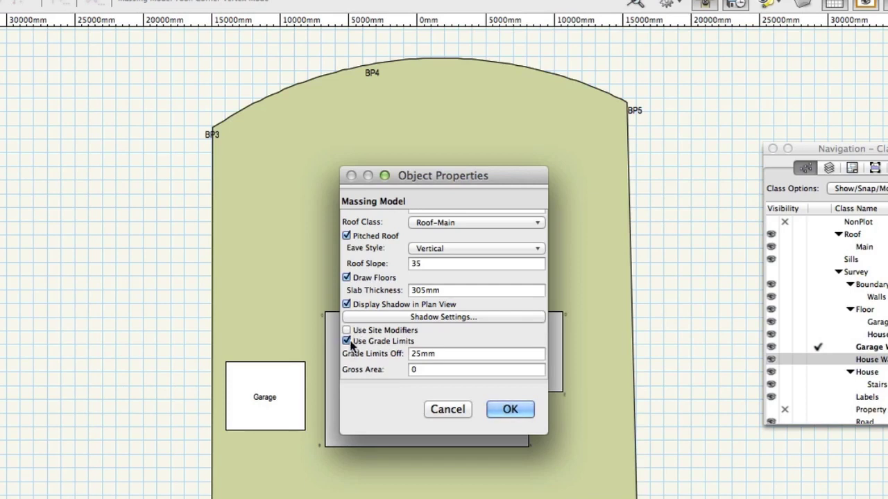
click(349, 342)
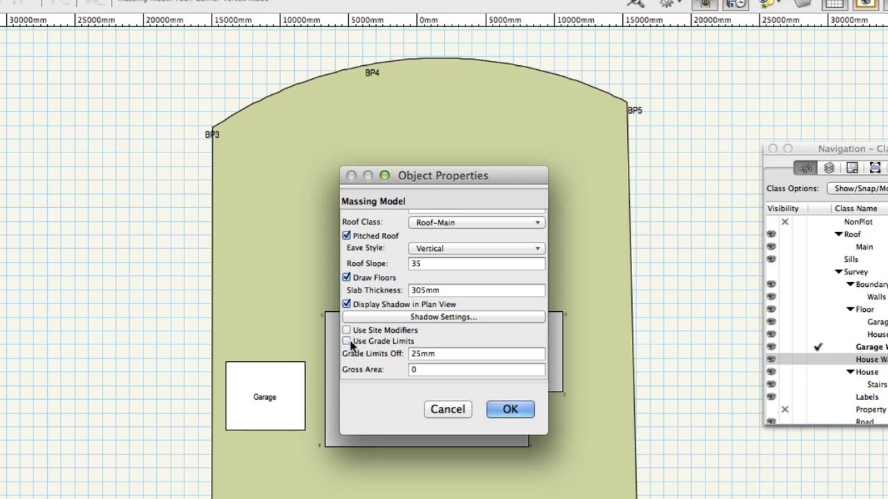
click(510, 410)
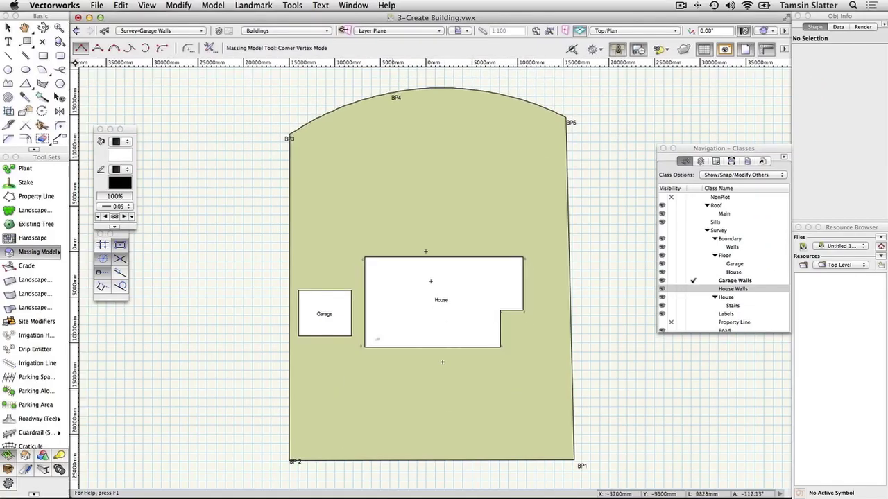
Draw the garage massing model by snapping to the four corners of the surveyed garage outline and closing the shape
key(z)
click(299, 337)
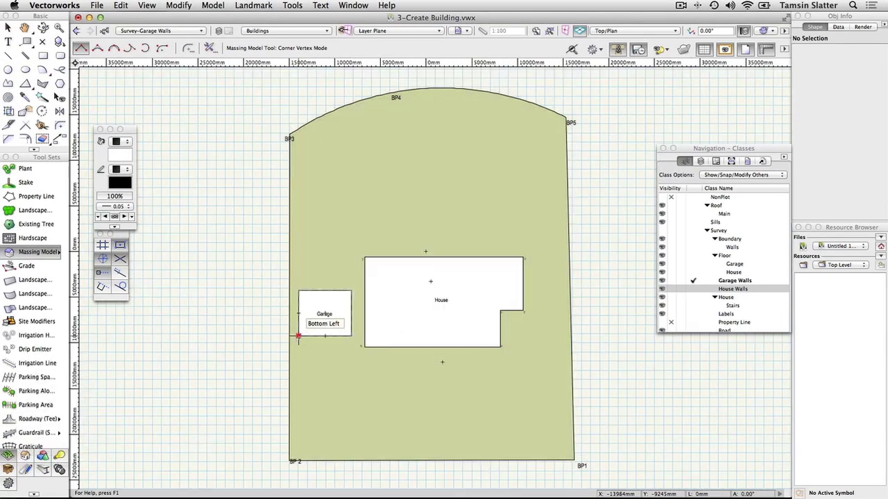
click(298, 290)
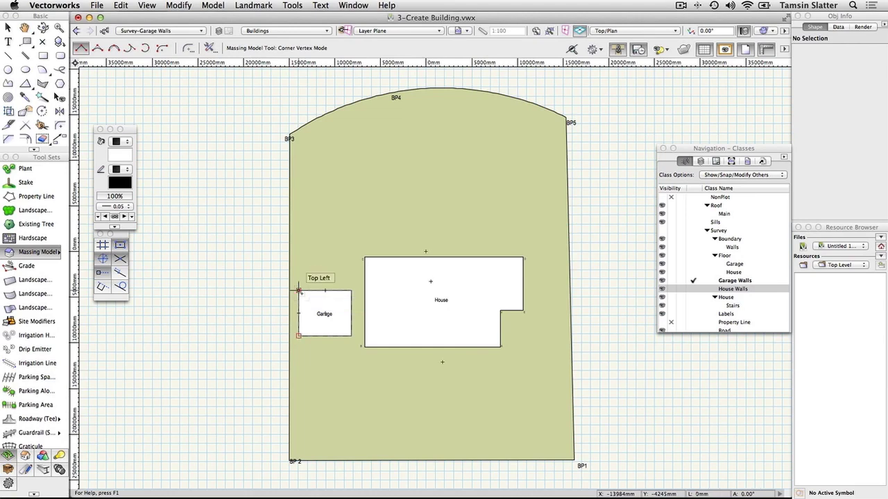
click(352, 290)
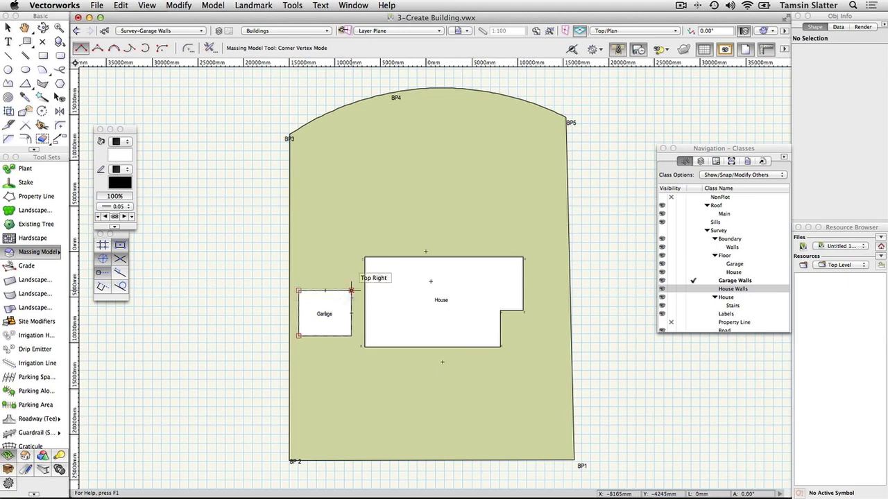
click(352, 336)
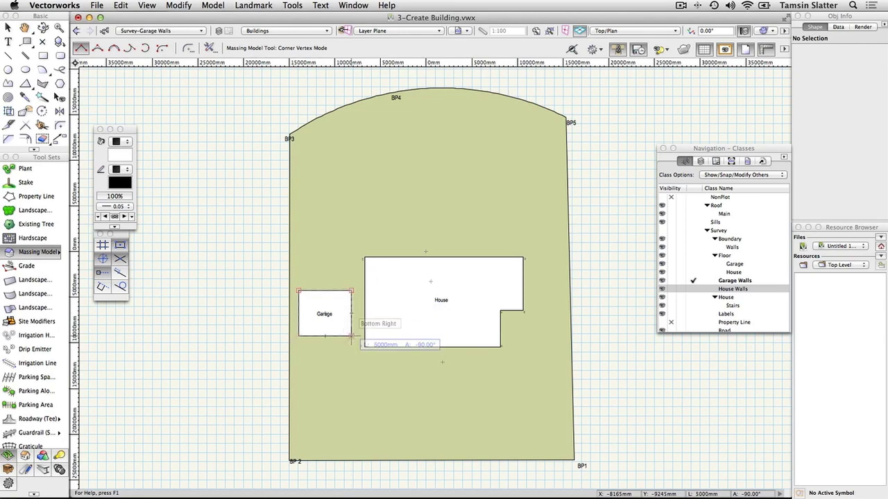
key(k)
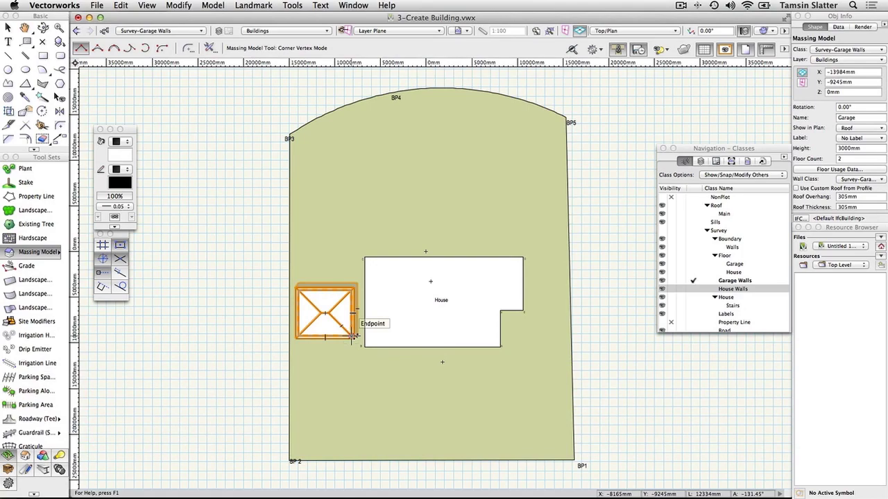
Make the Survey-House Walls class active
scroll(319, 326, up, 3)
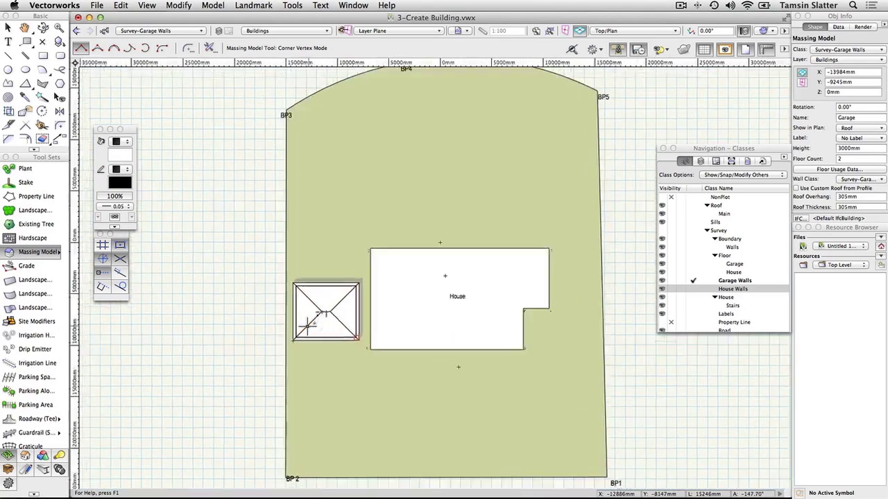
scroll(307, 326, down, 2)
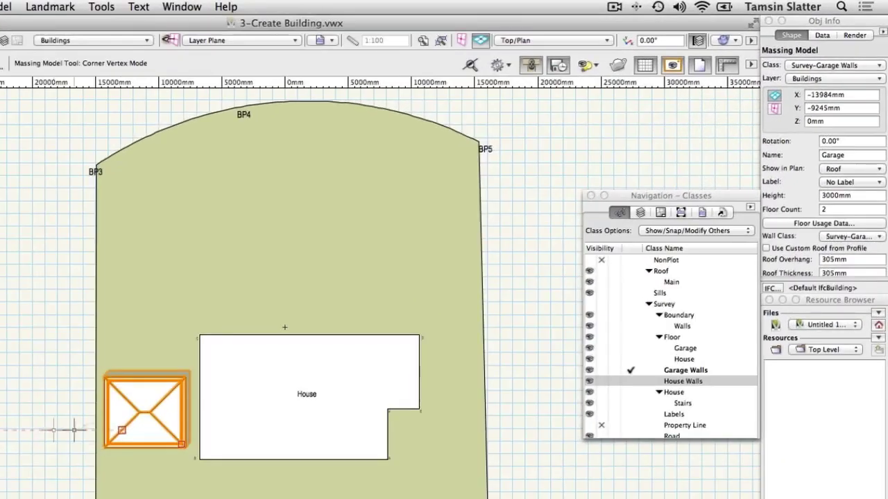
click(631, 381)
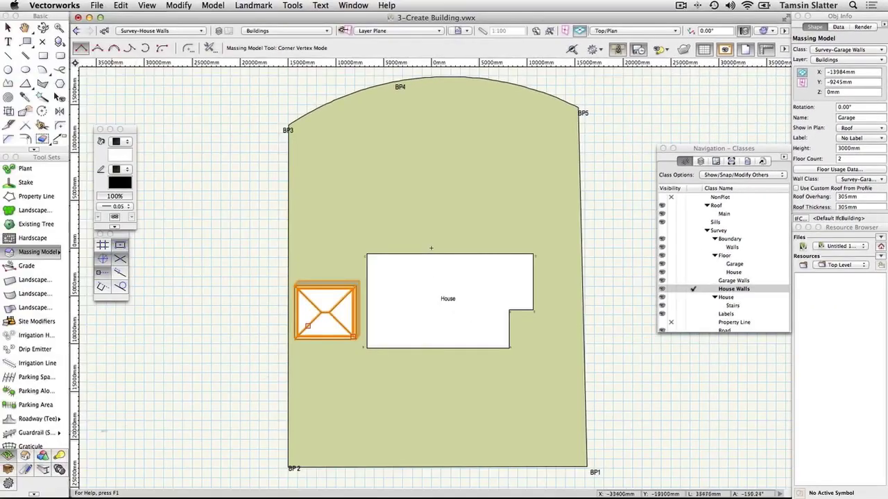
Configure the Wall tool for unstyled walls with an overall thickness of 300 mm and a height of 5500 mm
click(25, 456)
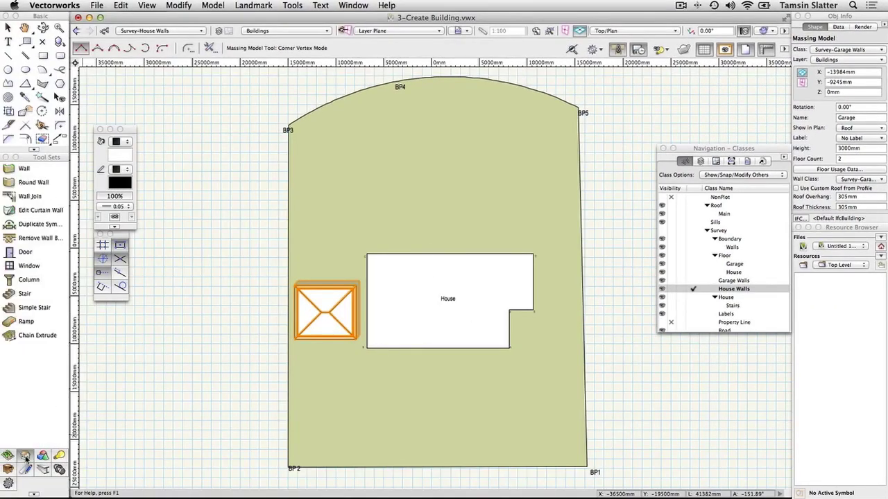
click(40, 172)
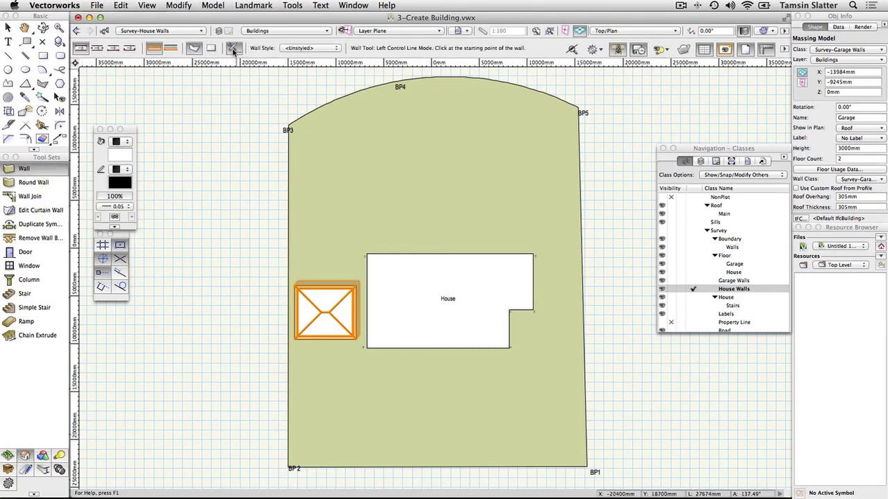
click(233, 50)
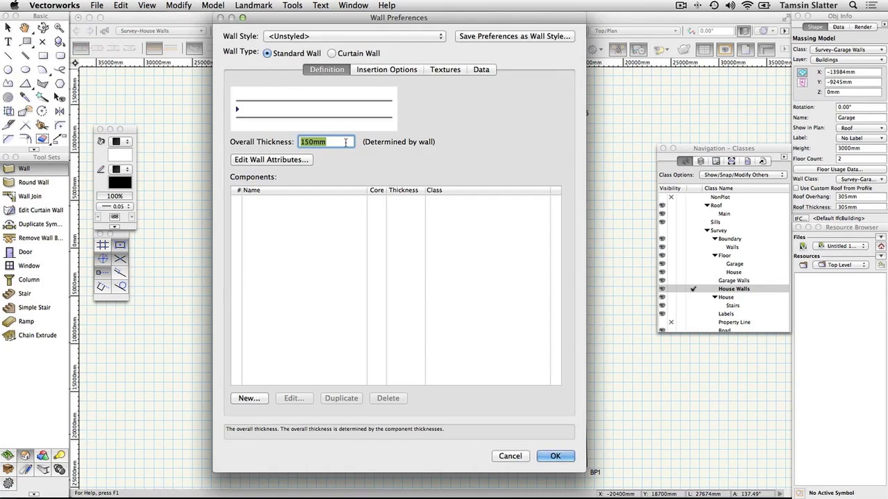
text(300)
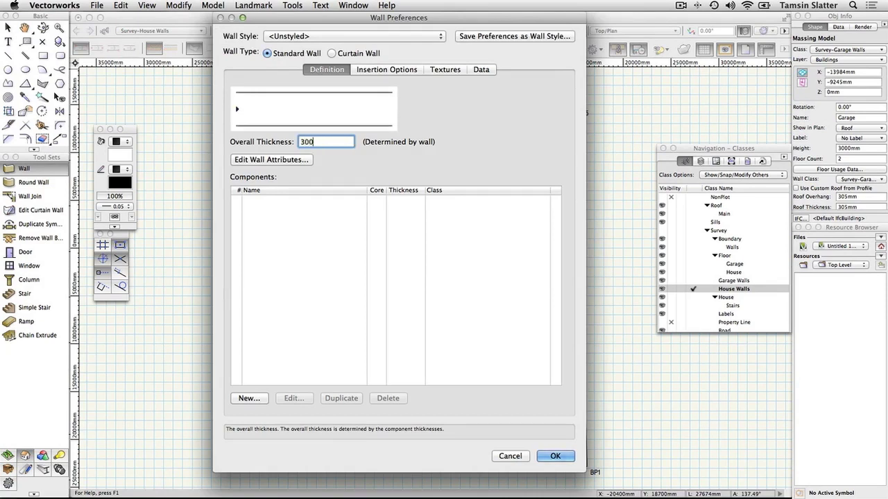
click(397, 72)
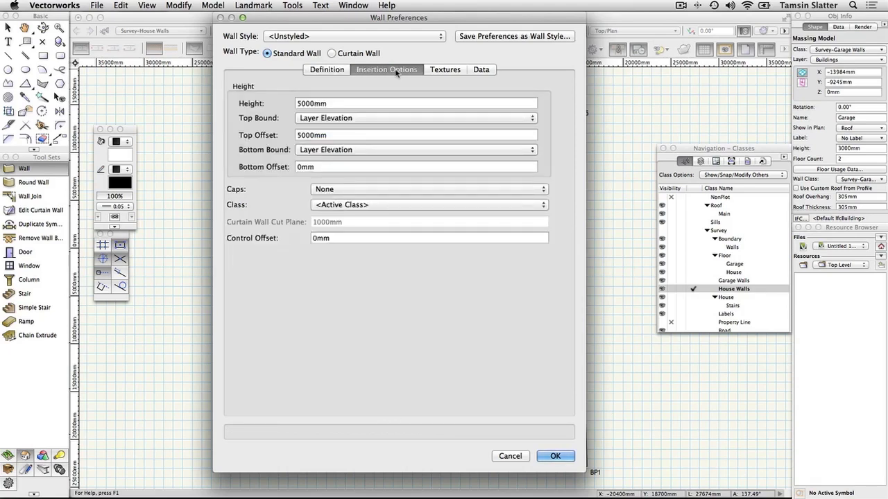
double_click(366, 102)
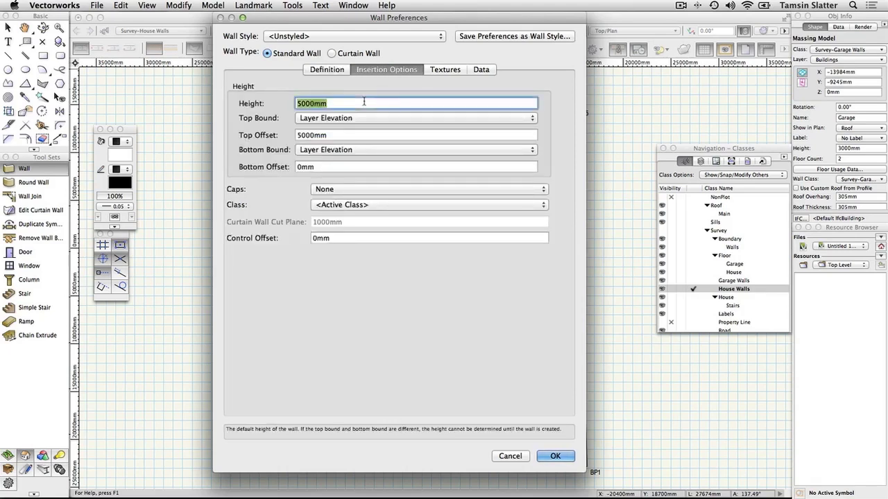
text(5500)
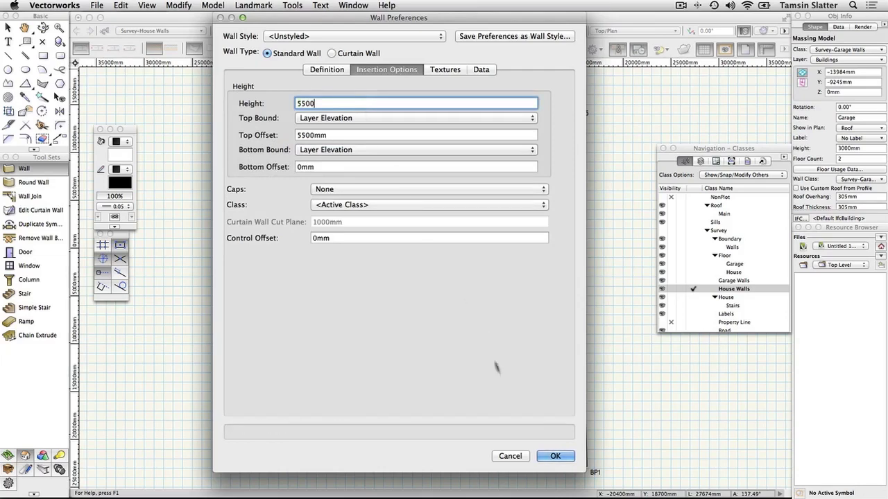
click(554, 457)
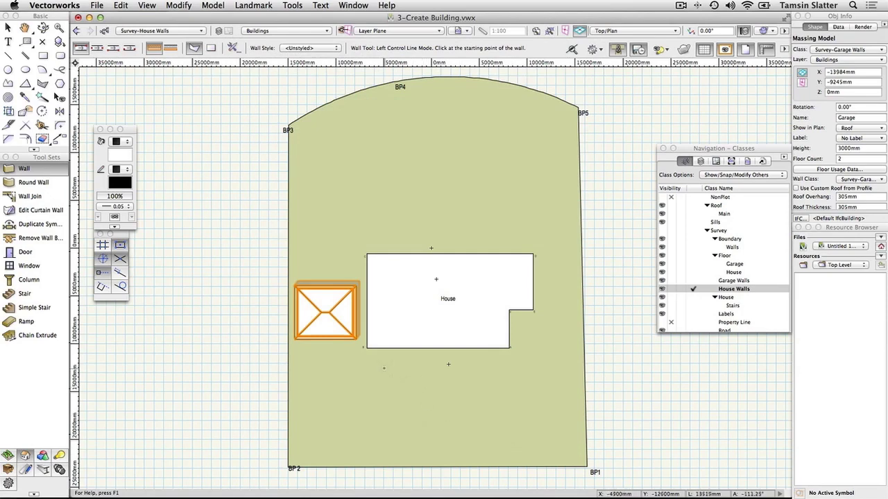
Draw the house's six exterior walls clockwise along the surveyed outline, snapping to each corner from the lower-left one, and close the loop
click(366, 348)
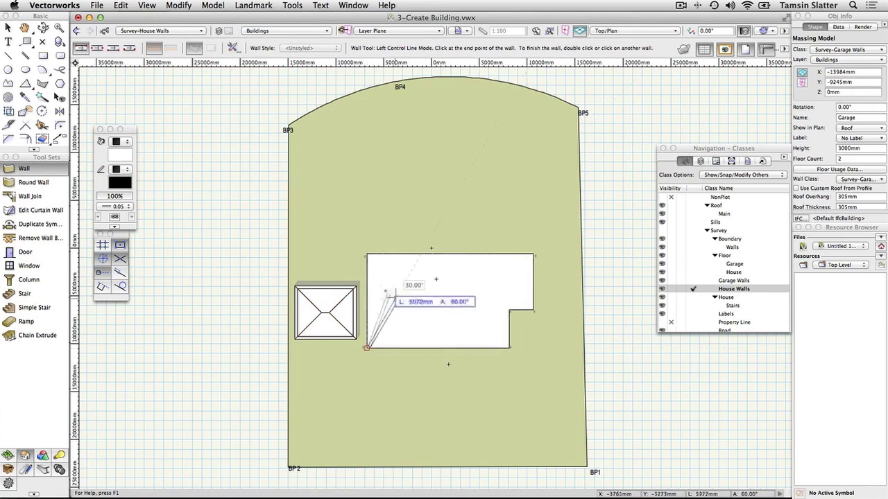
key(z)
click(367, 254)
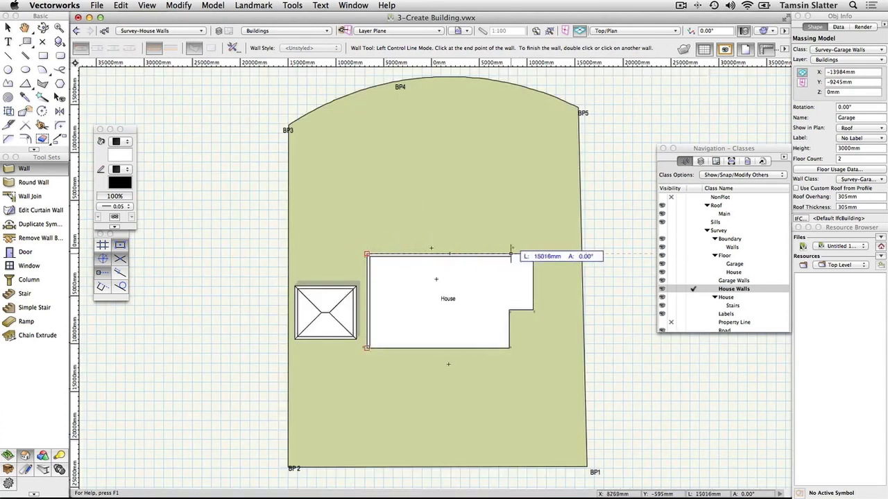
key(z)
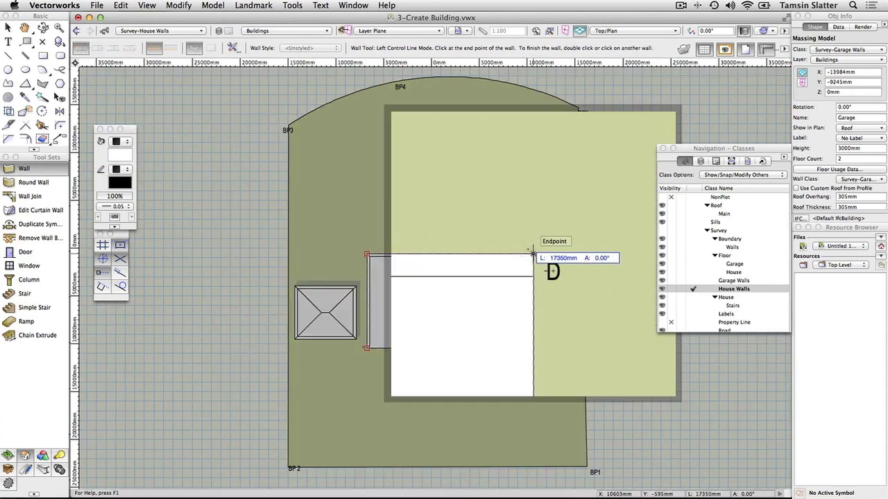
click(533, 253)
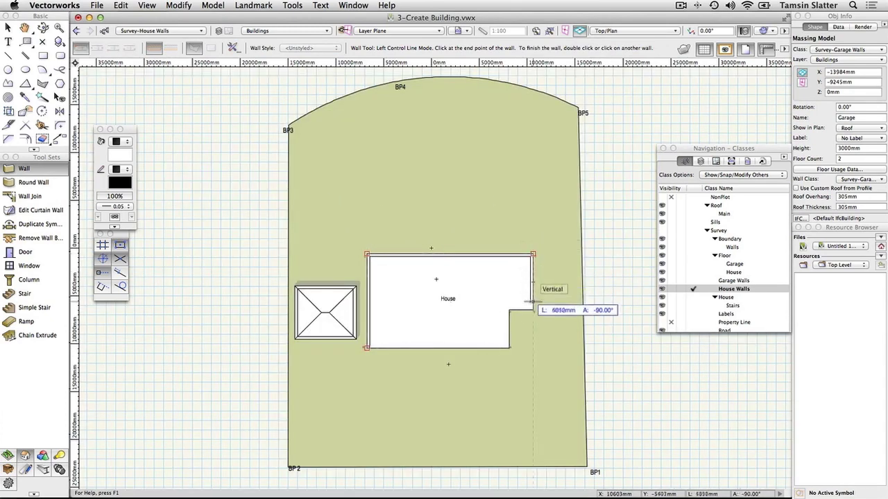
key(z)
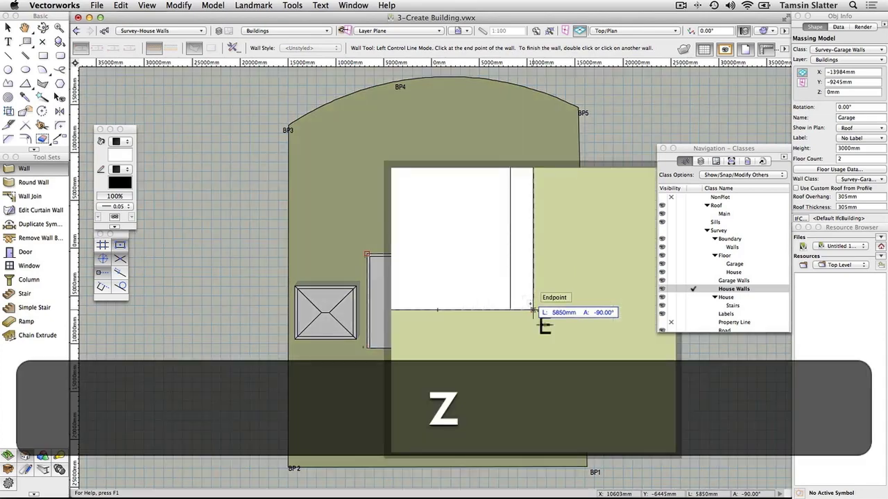
click(533, 310)
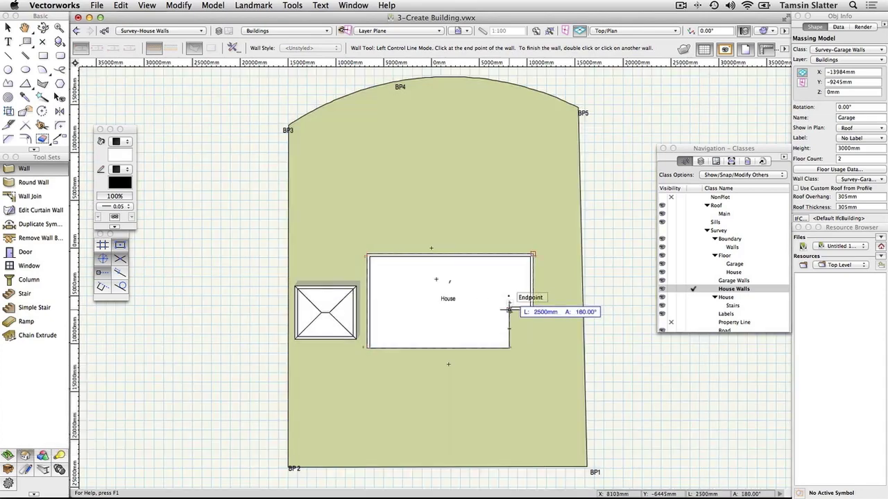
key(z)
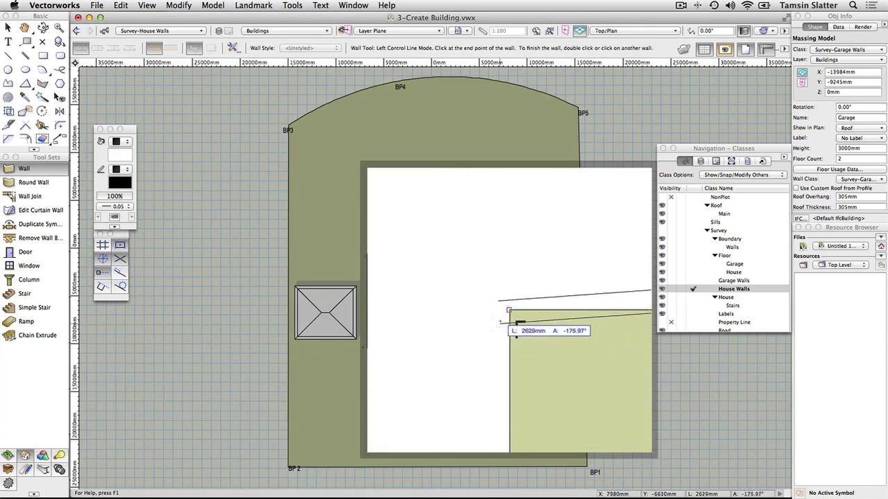
click(509, 310)
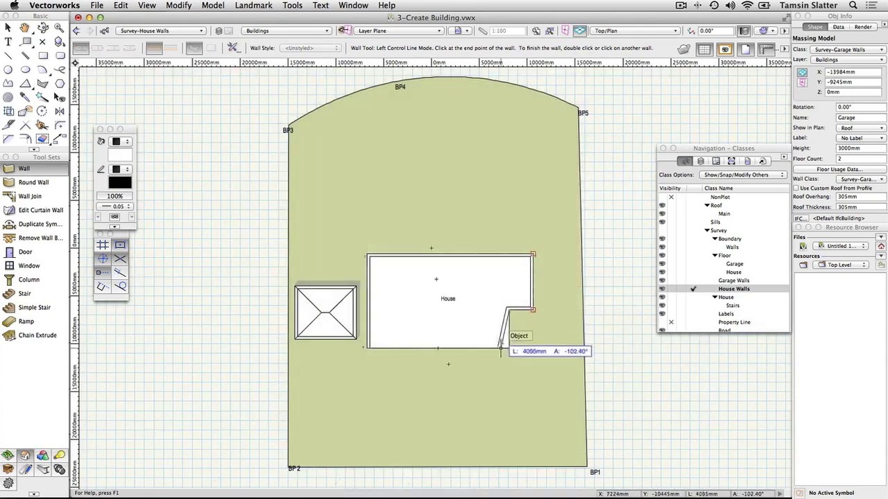
key(z)
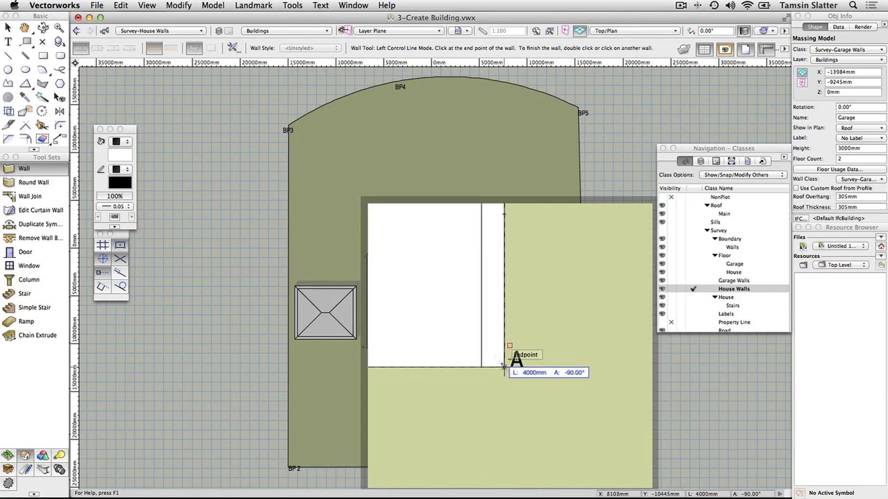
click(497, 368)
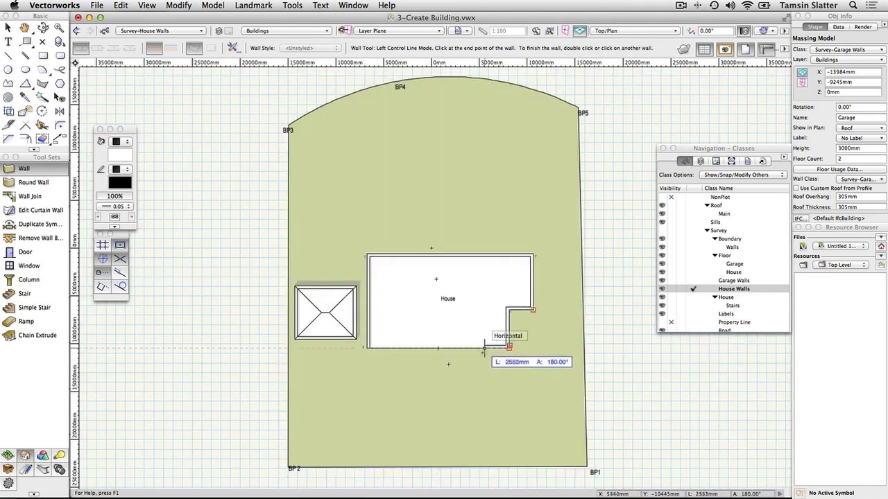
key(k)
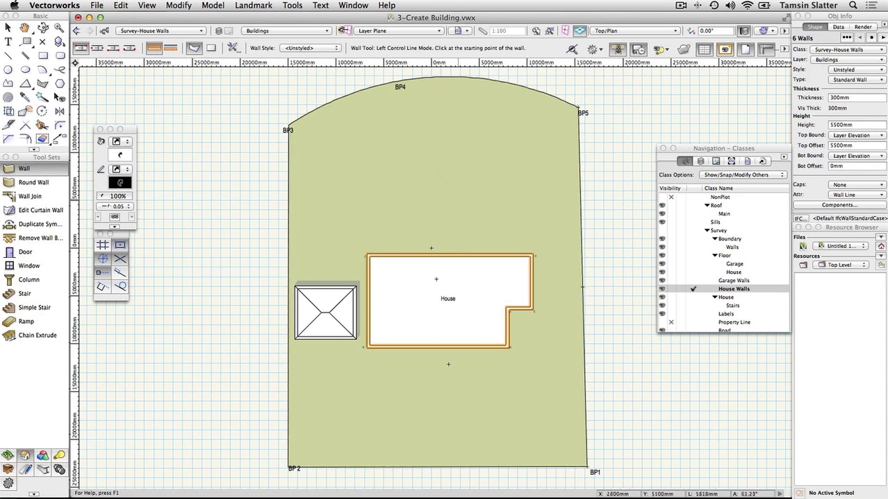
View the house walls and garage in 3D from the Right Isometric standard view
click(147, 5)
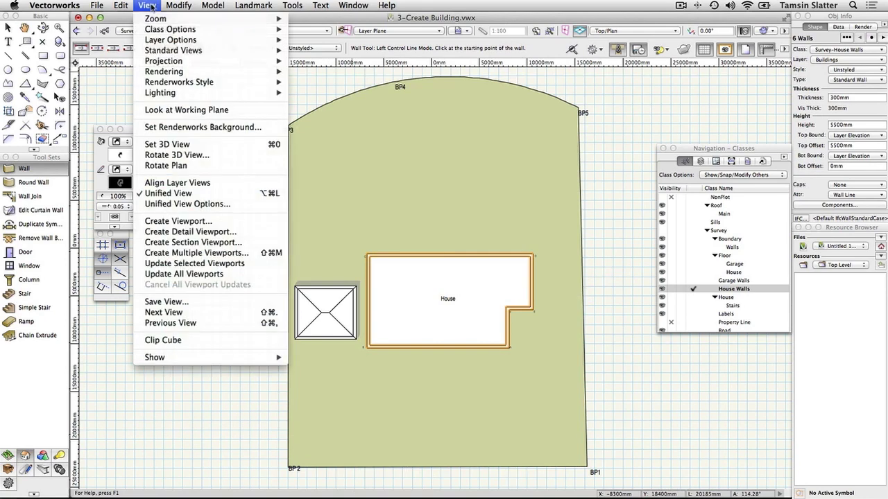
mouse_move(200, 53)
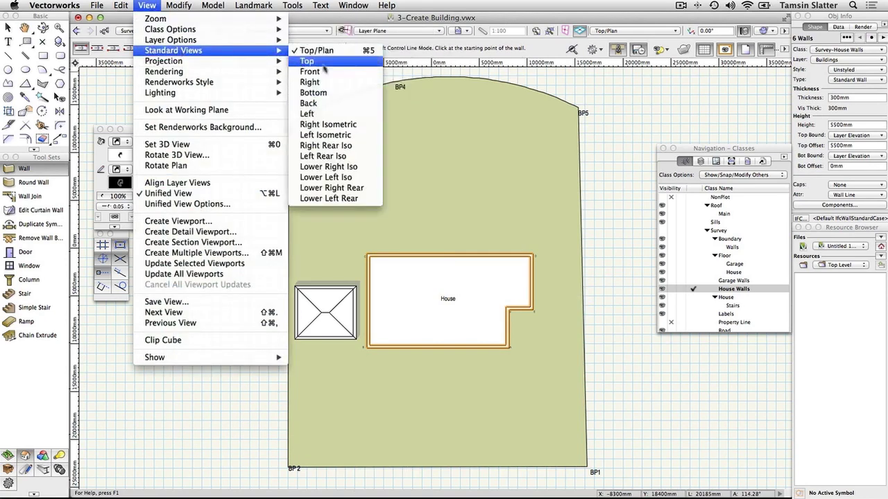
click(339, 124)
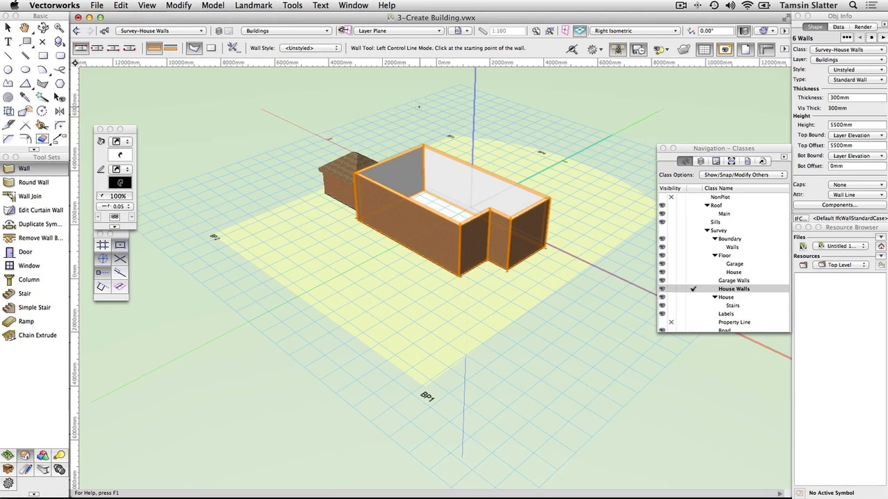
scroll(419, 106, up, 4)
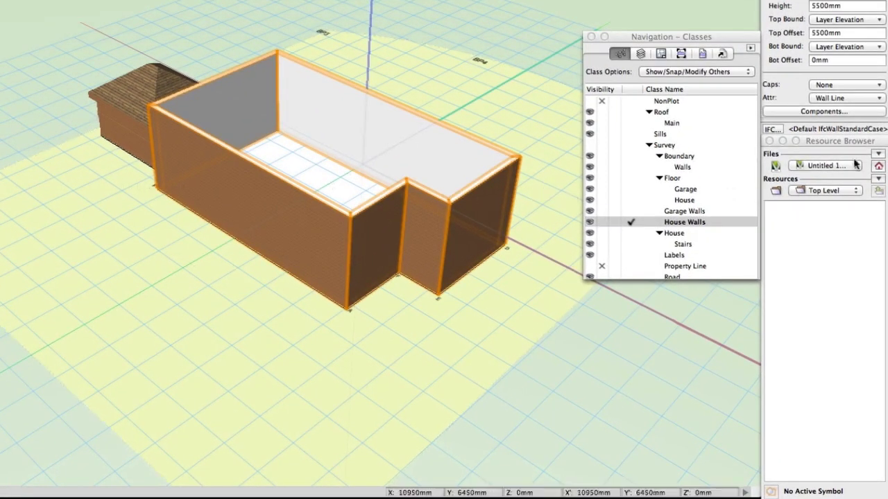
Show the current file's resources and browse to the Front Door and house window symbols
click(878, 167)
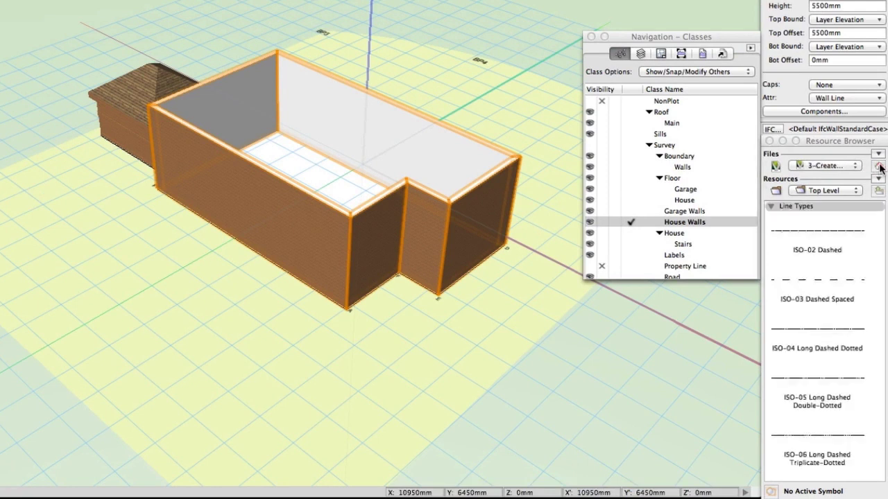
scroll(846, 302, down, 15)
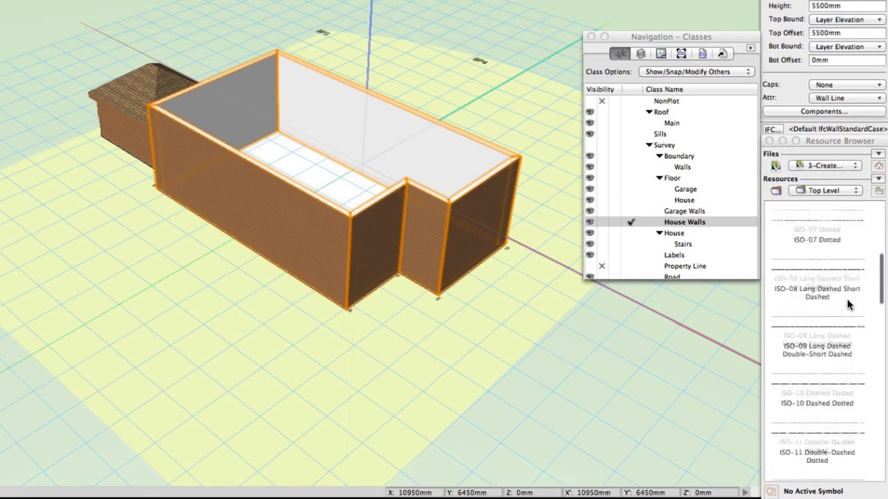
scroll(847, 304, down, 15)
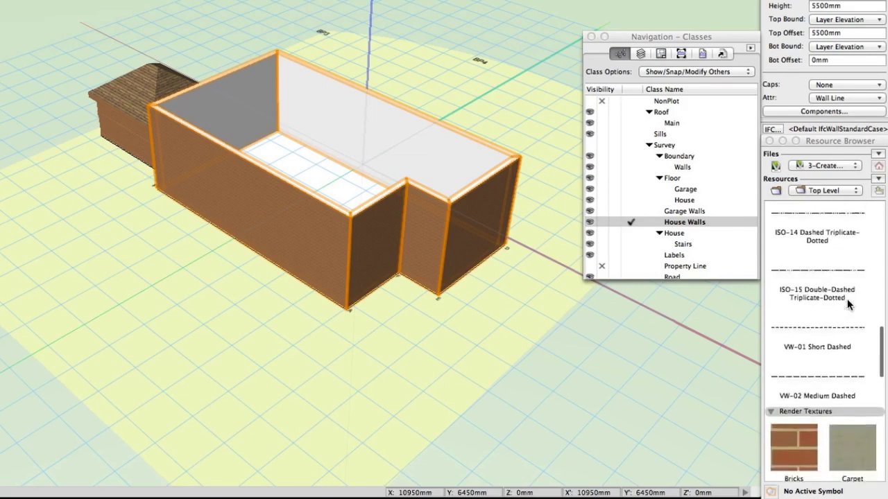
scroll(847, 304, down, 15)
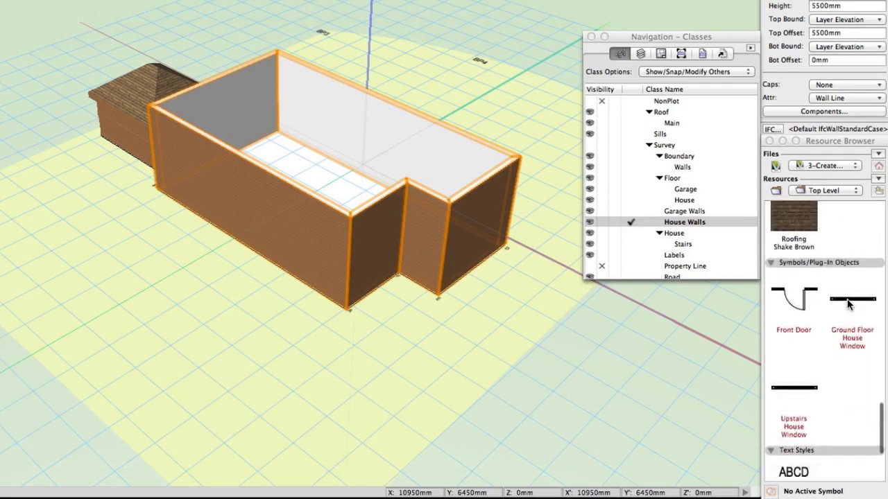
Insert the Front Door symbol at the midpoint of the house's front wall, between corners A and B
scroll(847, 300, down, 3)
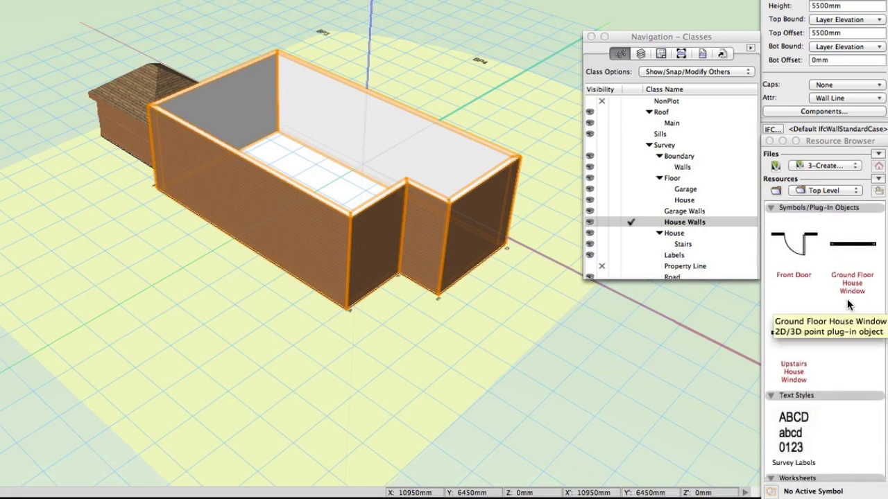
click(792, 253)
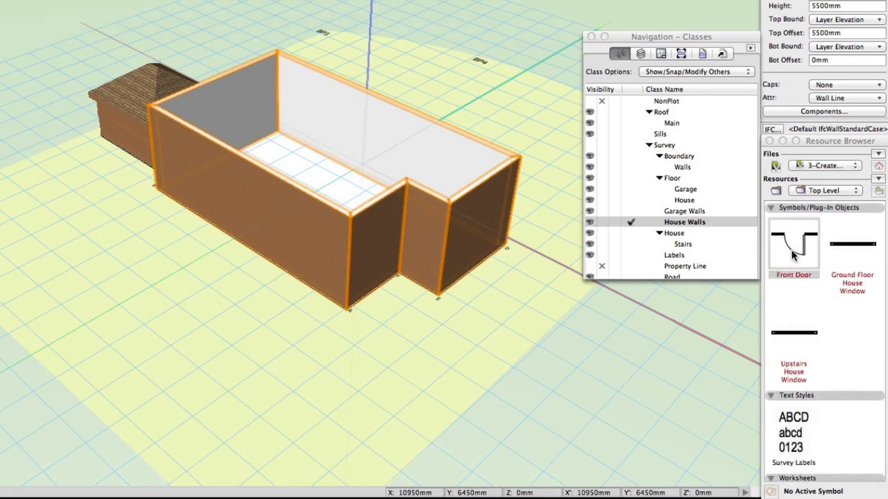
double_click(793, 254)
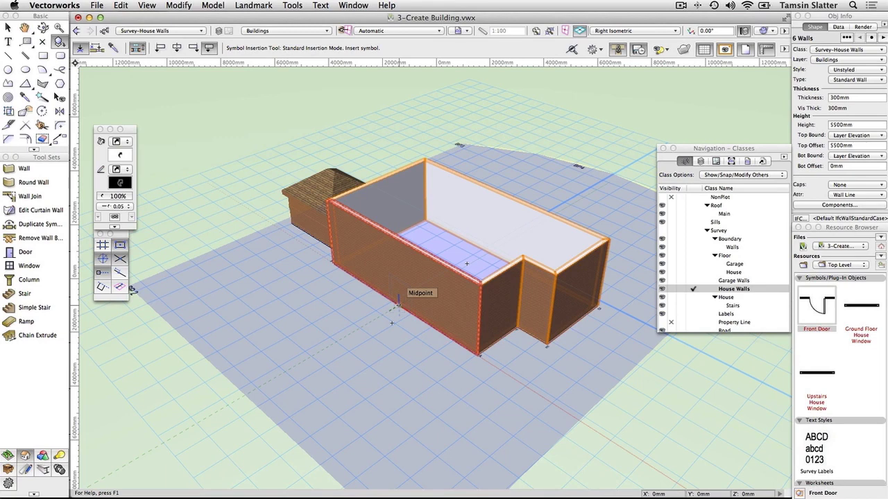
click(396, 305)
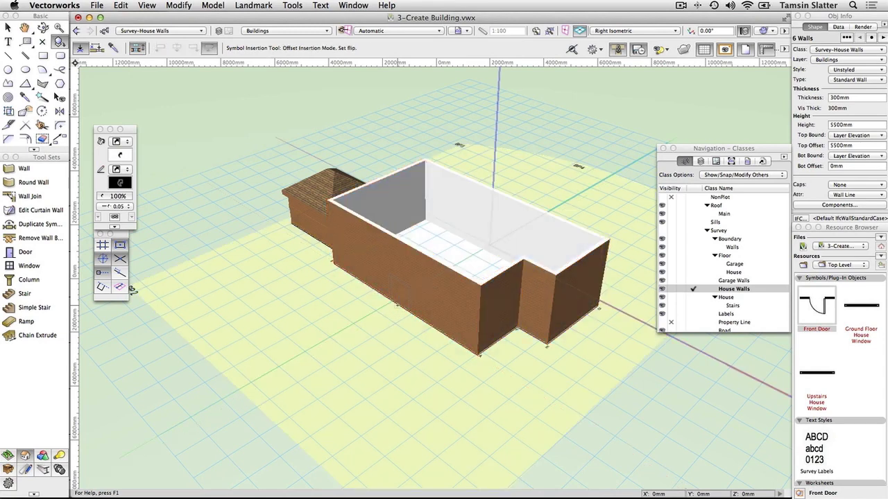
click(396, 309)
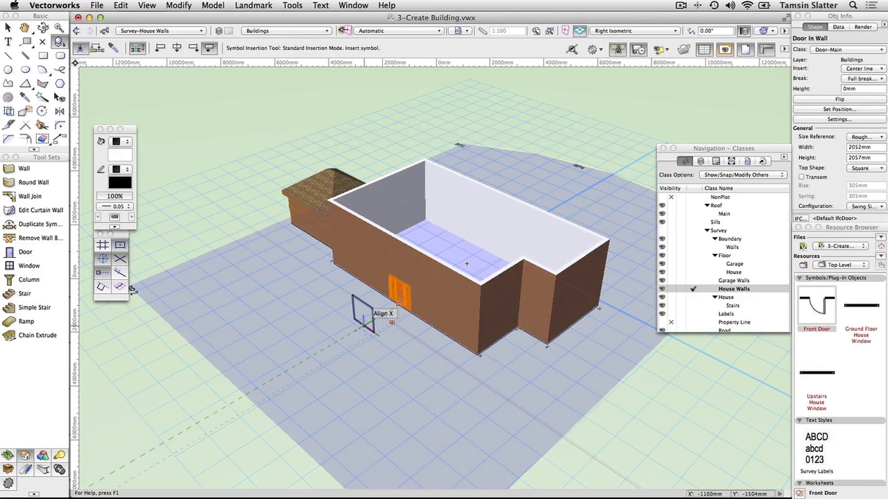
click(9, 27)
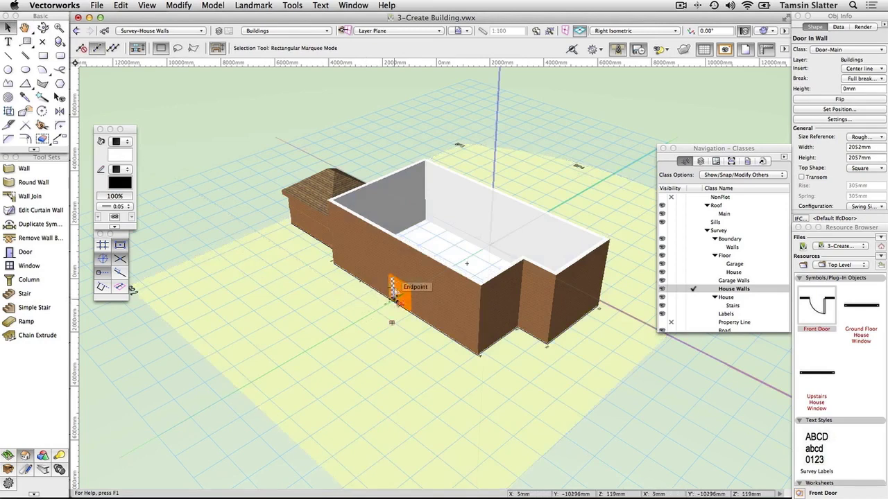
Review the front door's general settings, including its top shape and size reference options, and close them without changes
scroll(393, 293, up, 2)
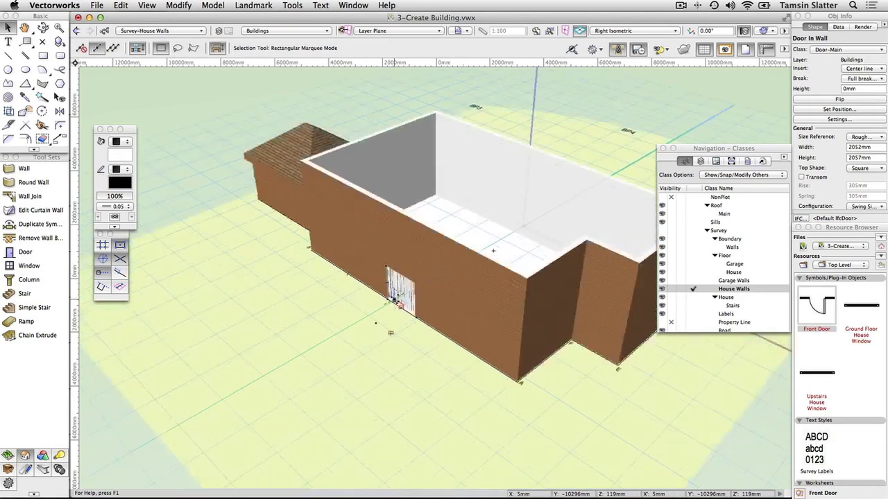
scroll(395, 301, up, 2)
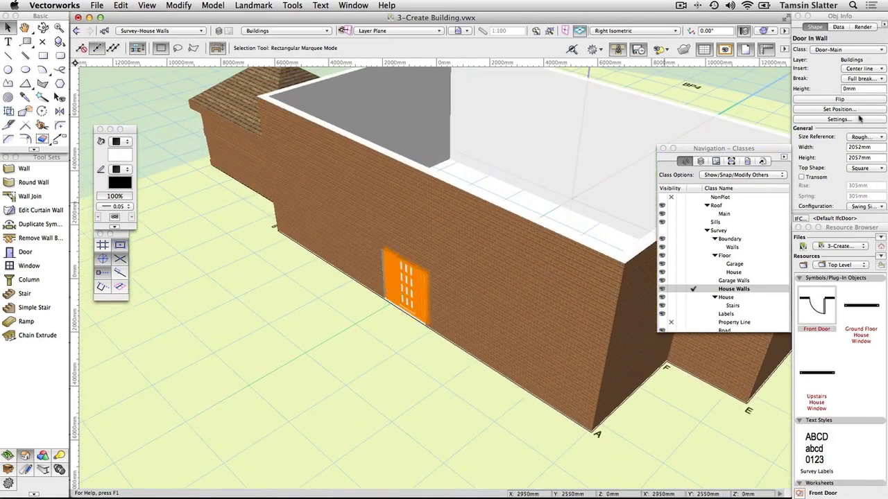
click(850, 120)
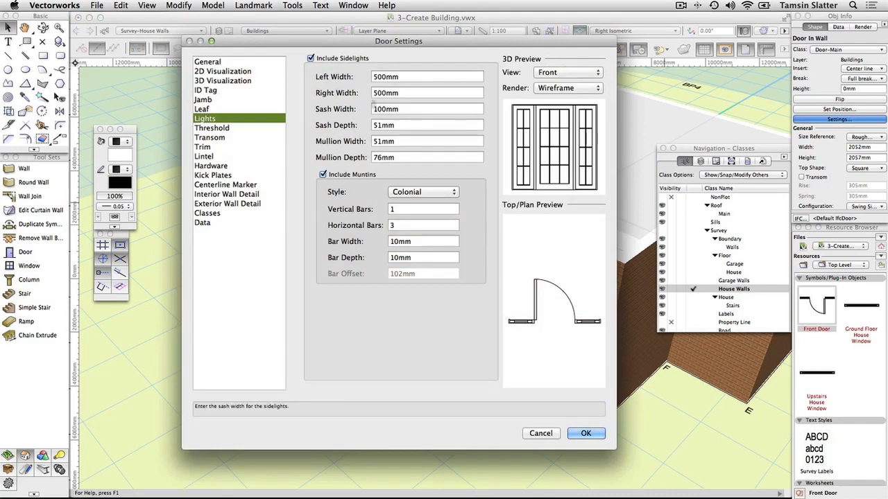
click(258, 63)
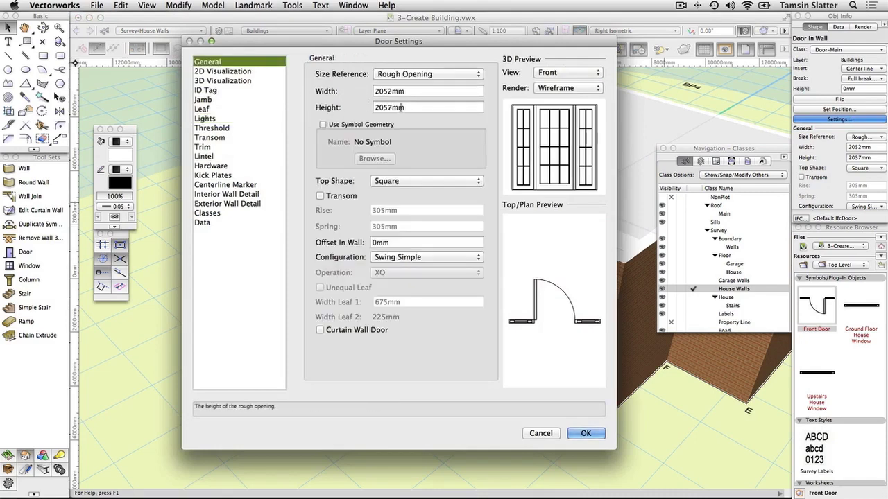
click(448, 182)
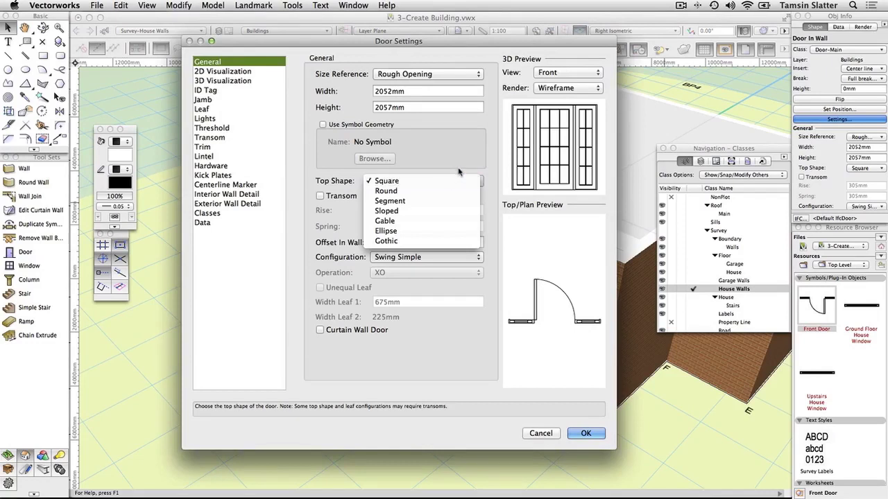
click(458, 172)
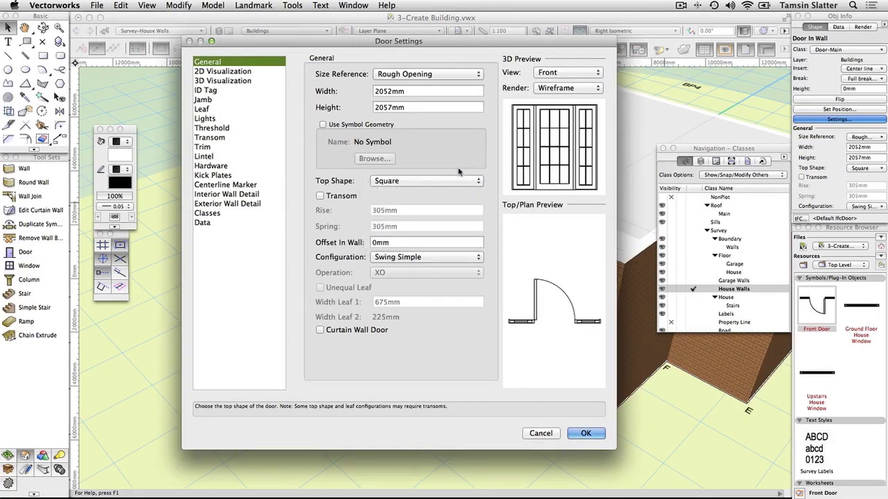
click(477, 74)
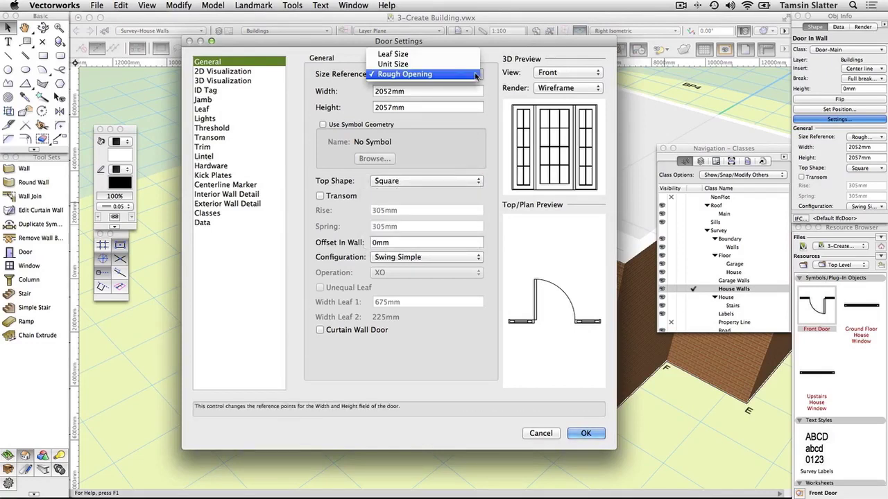
click(476, 74)
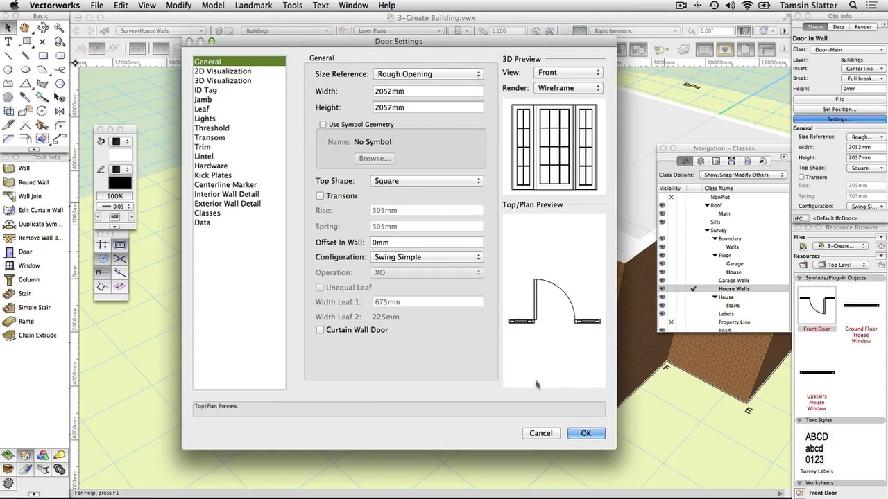
click(540, 434)
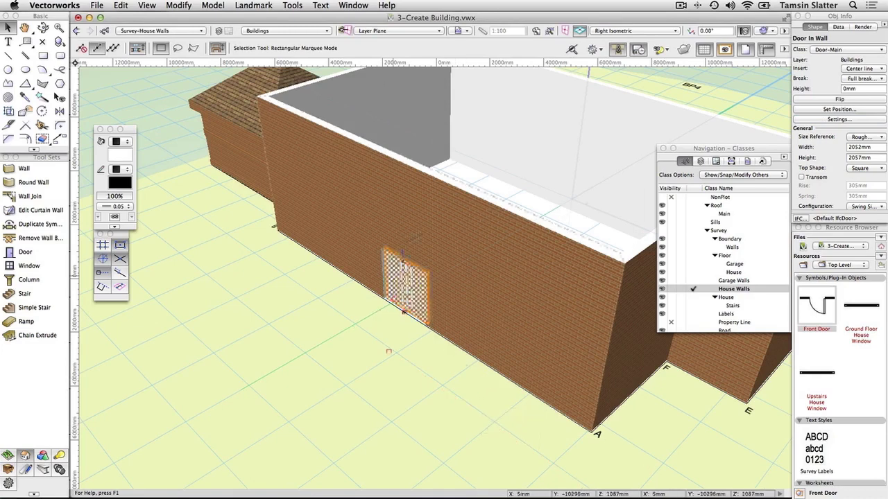
Switch to the Top/Plan view and flip the front door in its wall
click(148, 5)
mouse_move(276, 52)
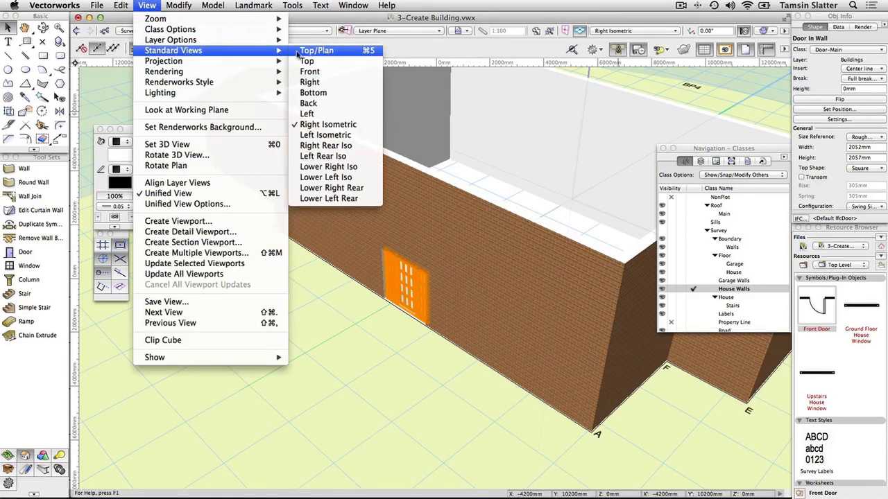
click(306, 50)
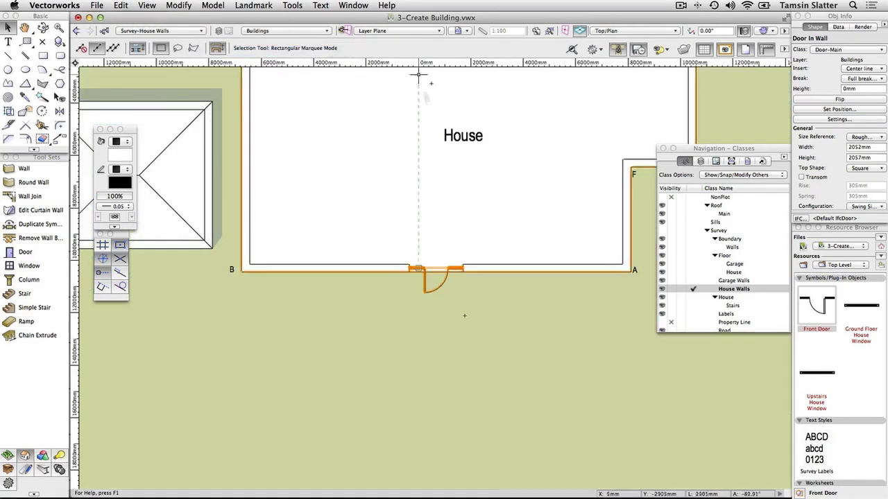
scroll(419, 370, down, 3)
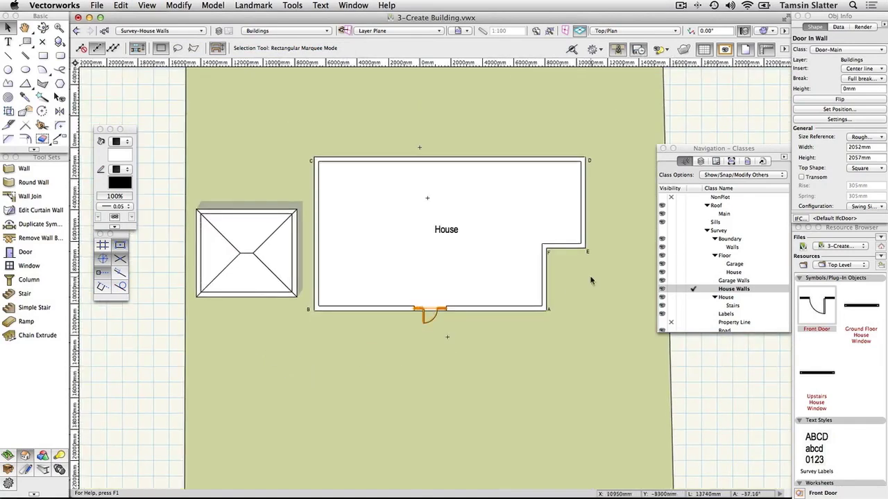
click(842, 100)
Insert the Ground Floor House Window symbol in the front wall between corner B and the front door
double_click(859, 307)
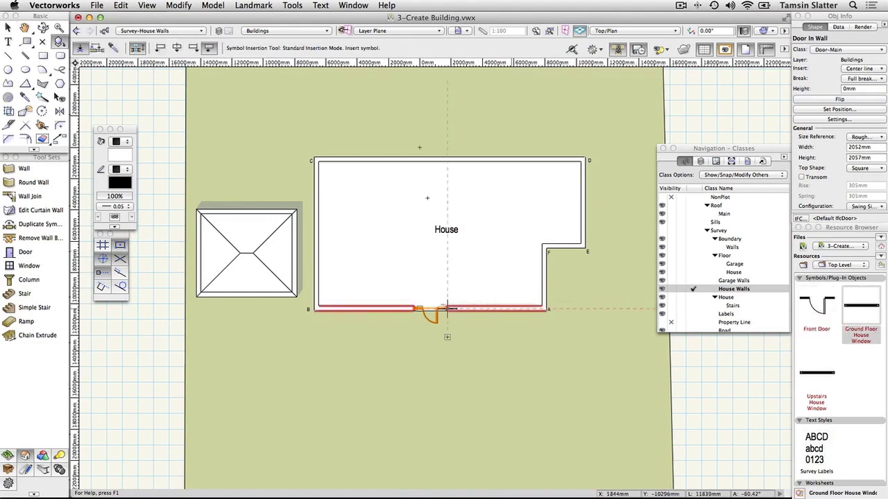
click(348, 307)
click(345, 322)
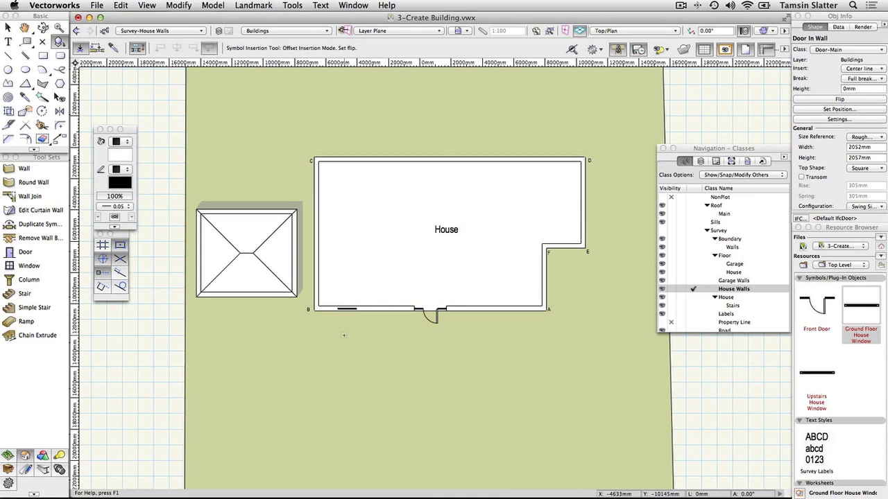
click(344, 335)
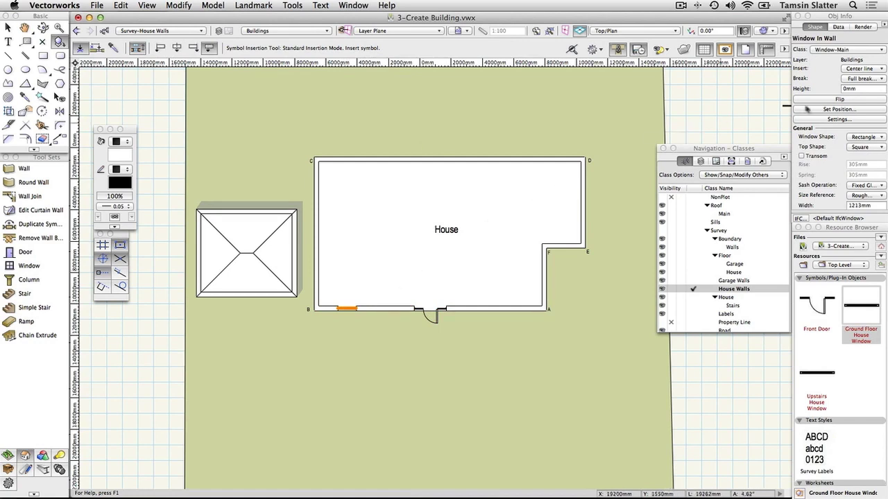
Review the inserted window's general settings and close them without changes
click(838, 119)
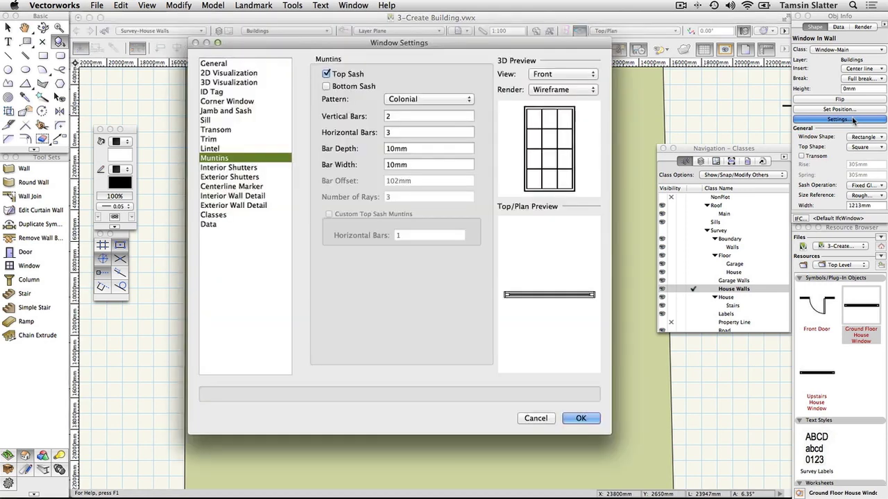
click(279, 64)
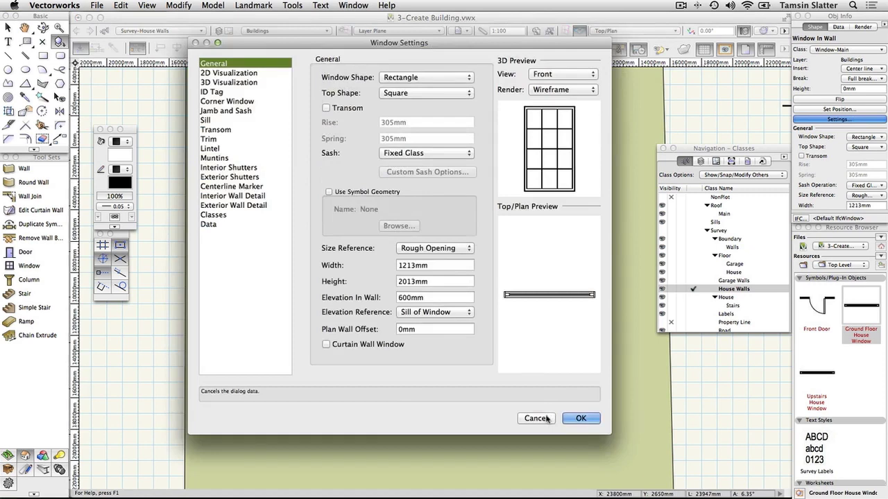
click(545, 418)
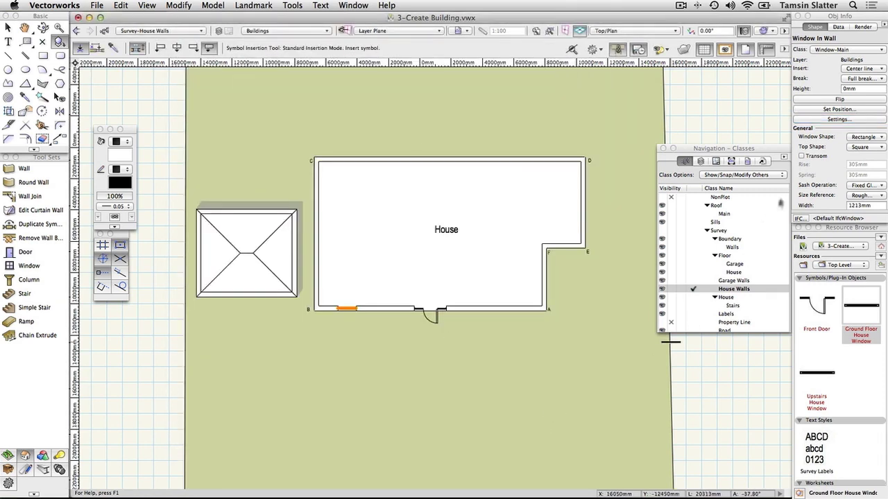
Set the position of the window's edge nearest corner B to an offset of 1015 mm from that corner
click(829, 110)
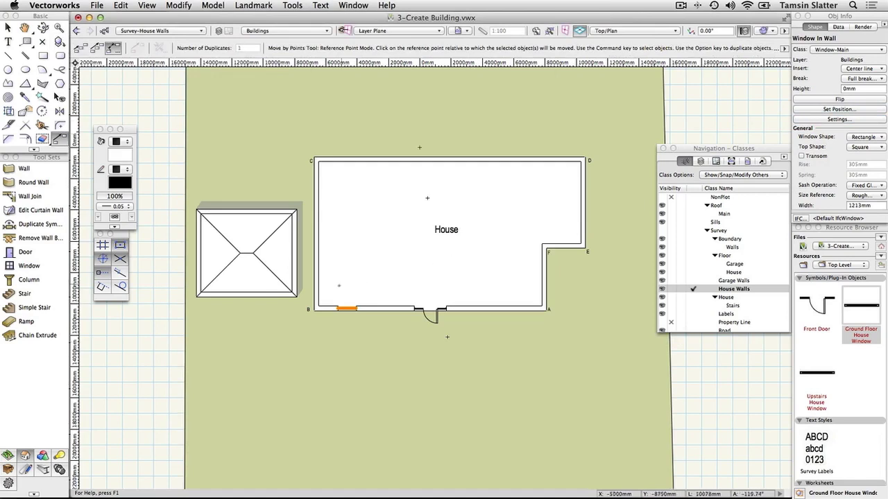
click(311, 309)
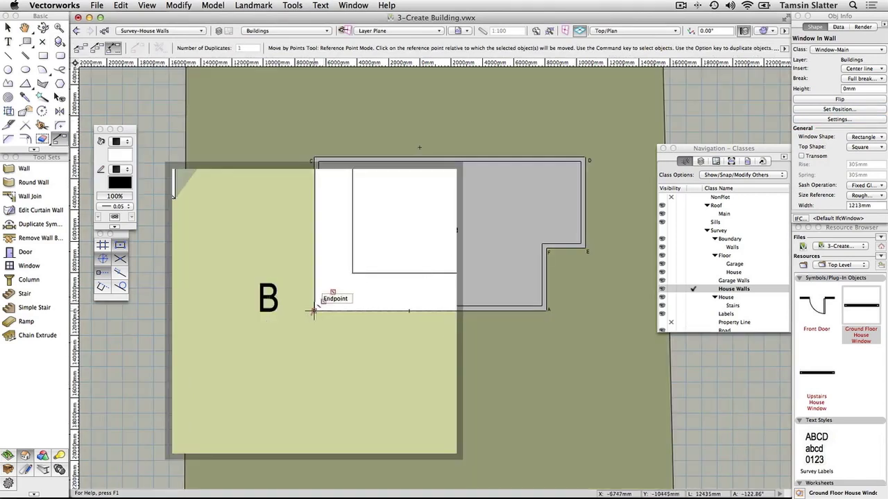
click(314, 309)
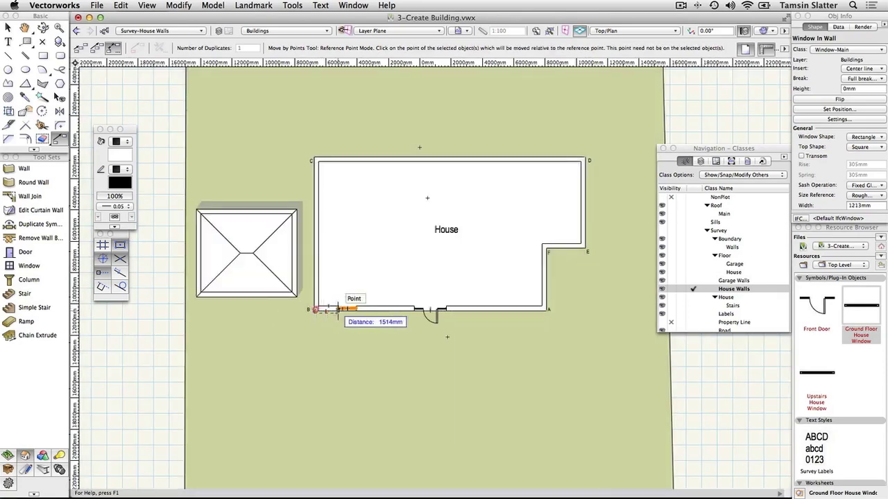
click(338, 309)
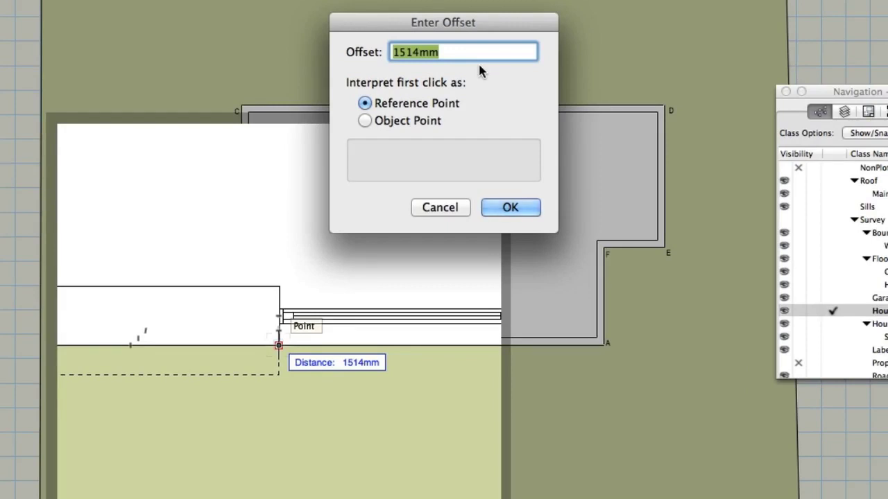
text(1015)
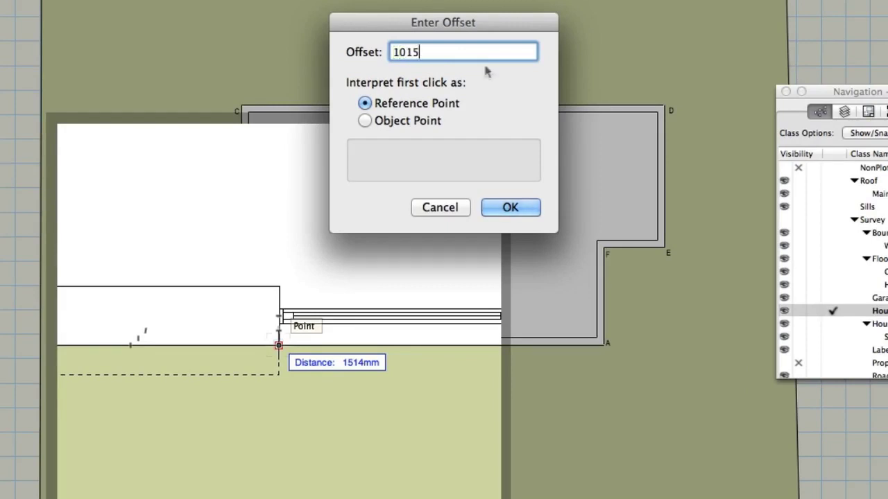
click(510, 208)
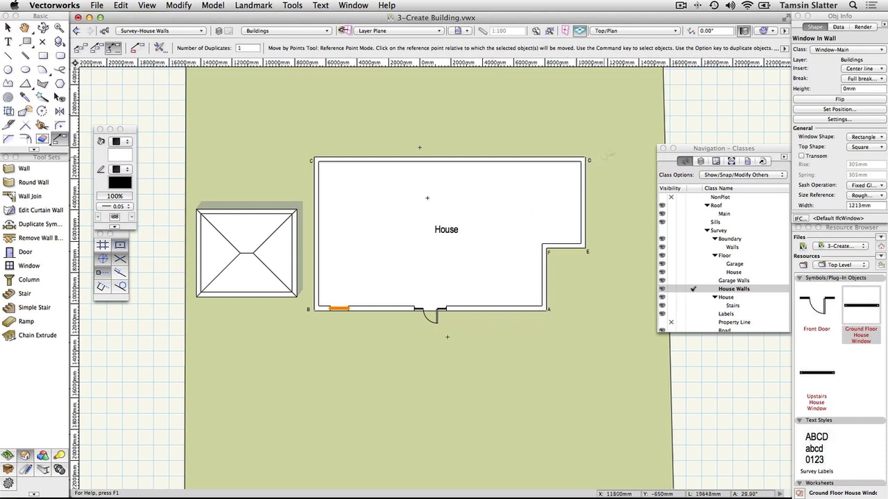
View the front door and window in 3D from the Right Isometric standard view, closer up on the house
click(676, 32)
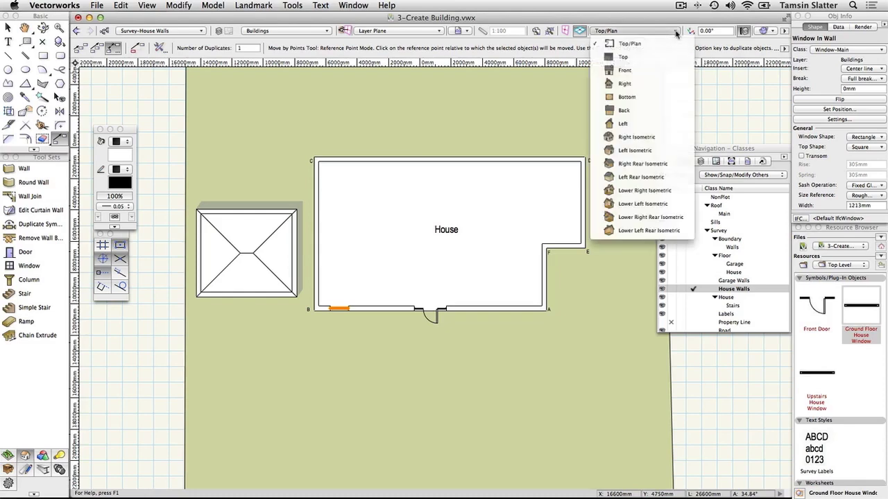
click(675, 137)
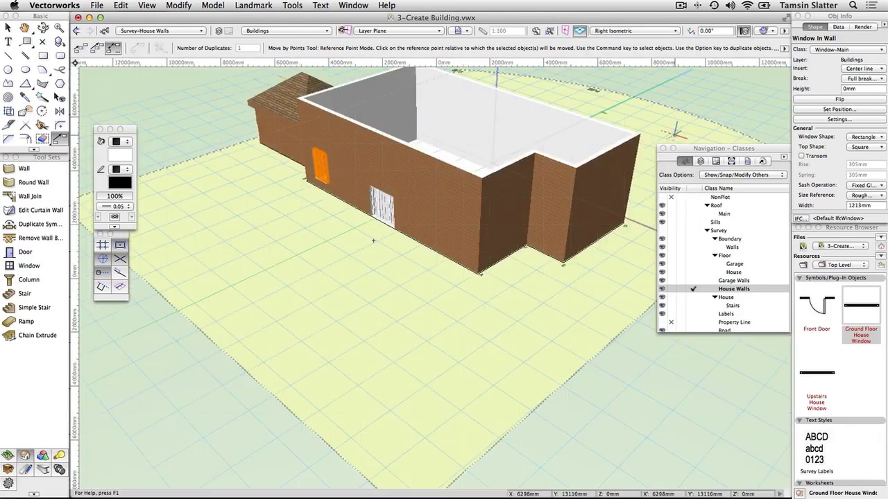
key(space)
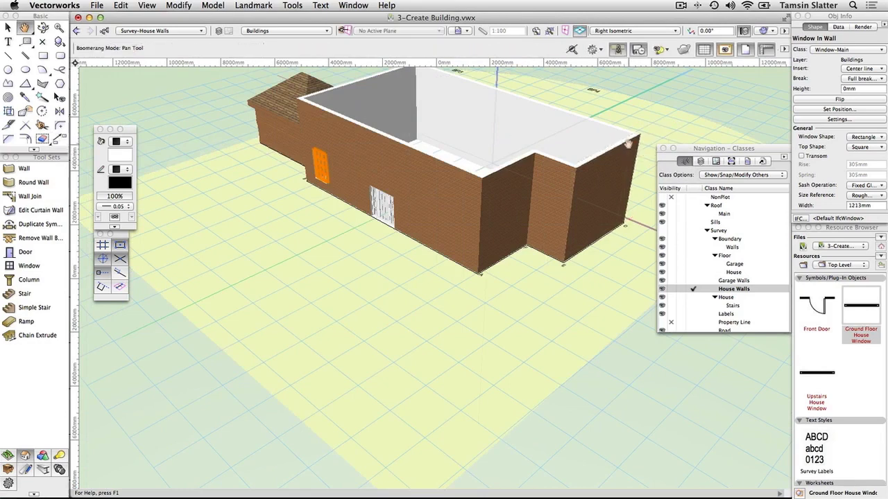
drag(627, 144, 626, 193)
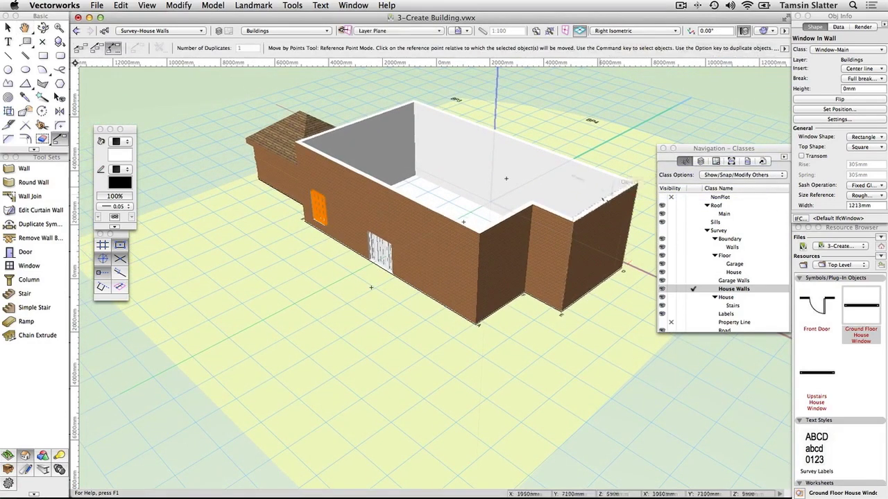
scroll(373, 96, up, 3)
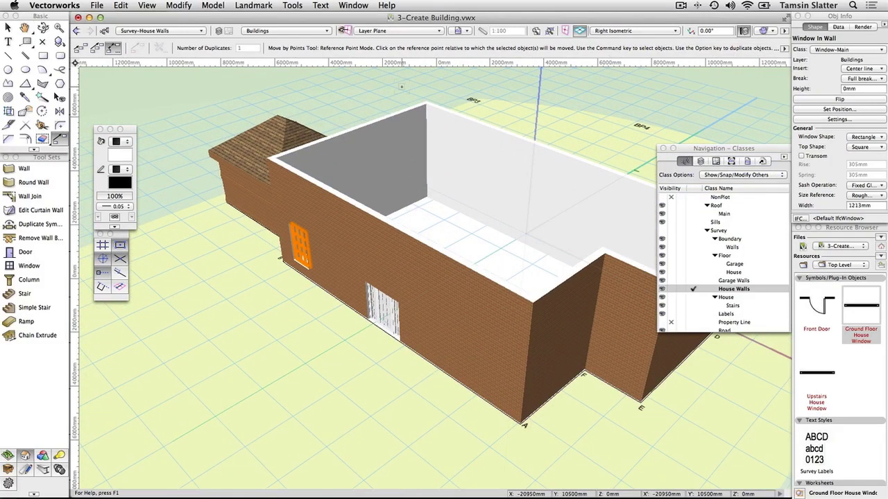
Select the house's front wall and check the texture assigned to its Left part, keeping Class Texture
click(9, 29)
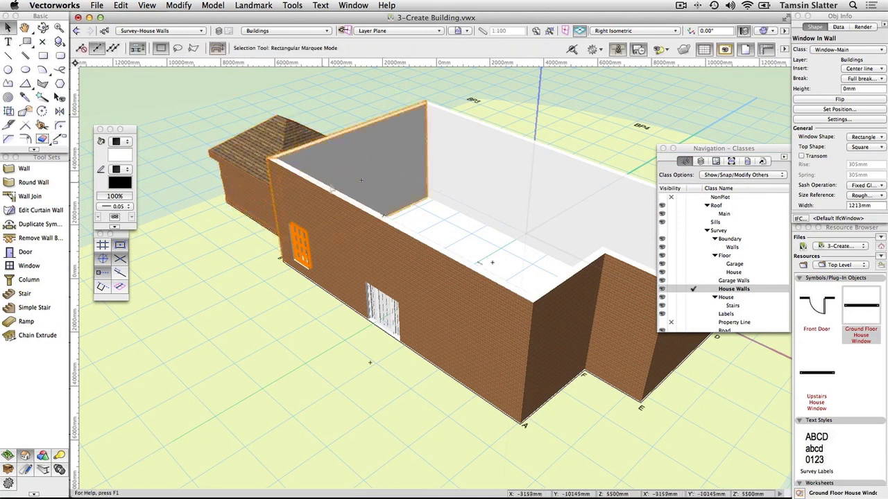
click(337, 196)
click(338, 197)
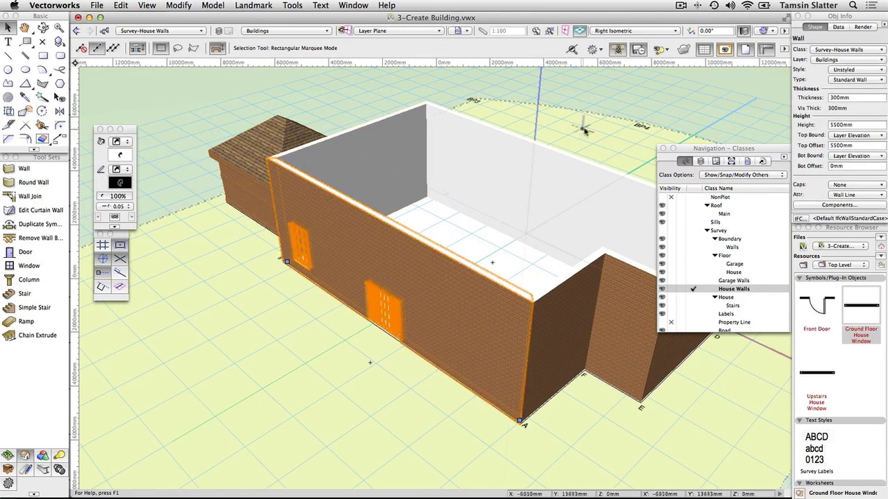
click(863, 28)
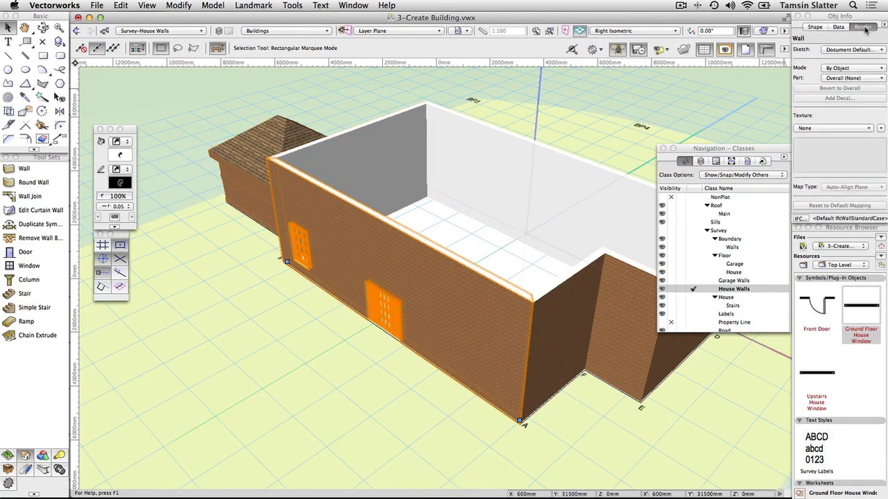
click(859, 80)
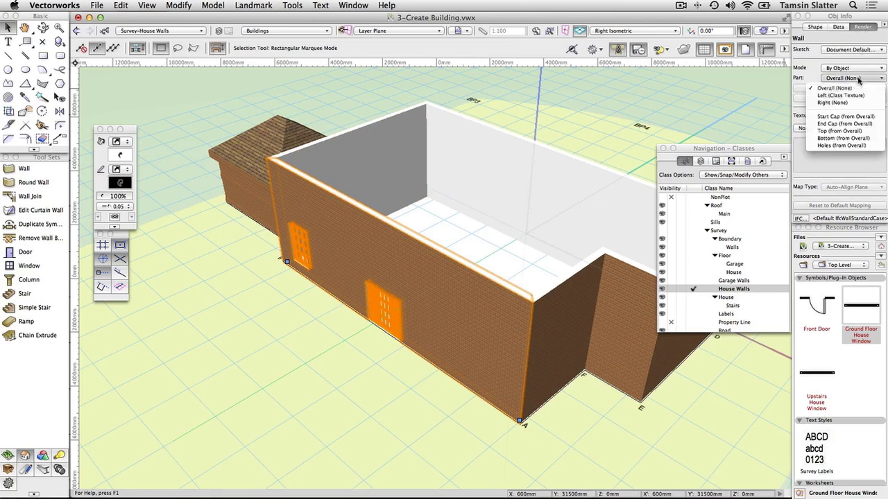
click(852, 97)
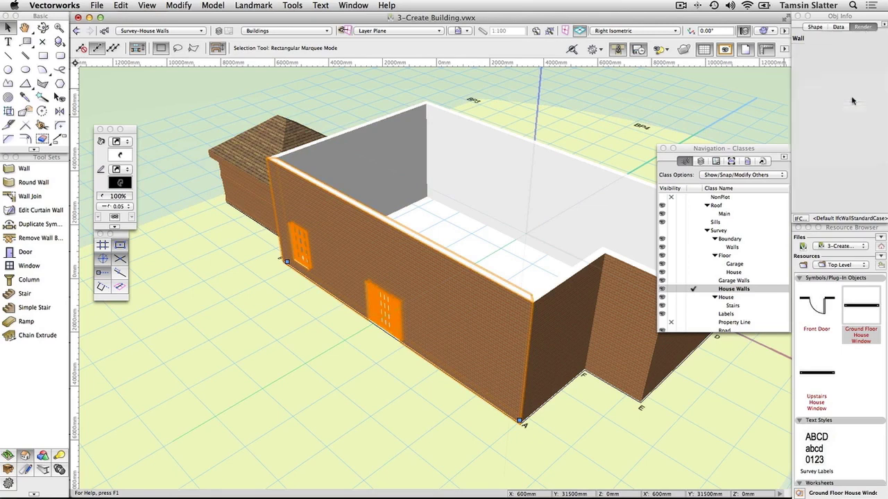
click(854, 129)
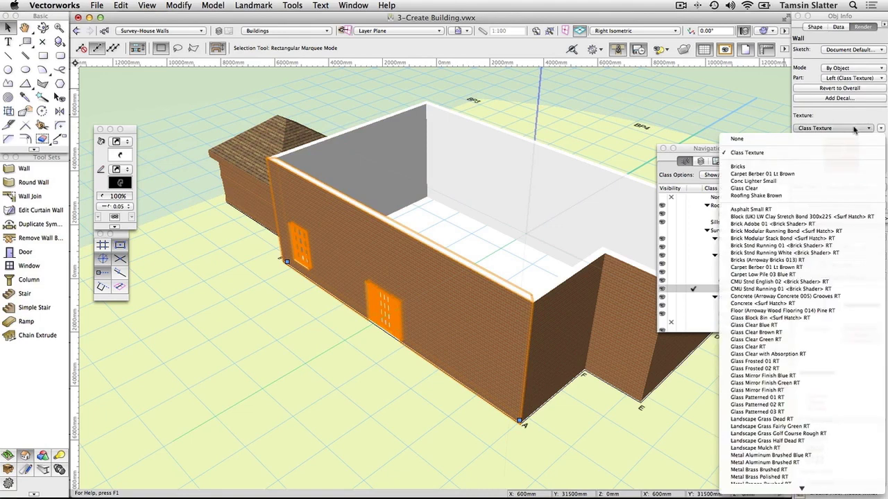
click(831, 152)
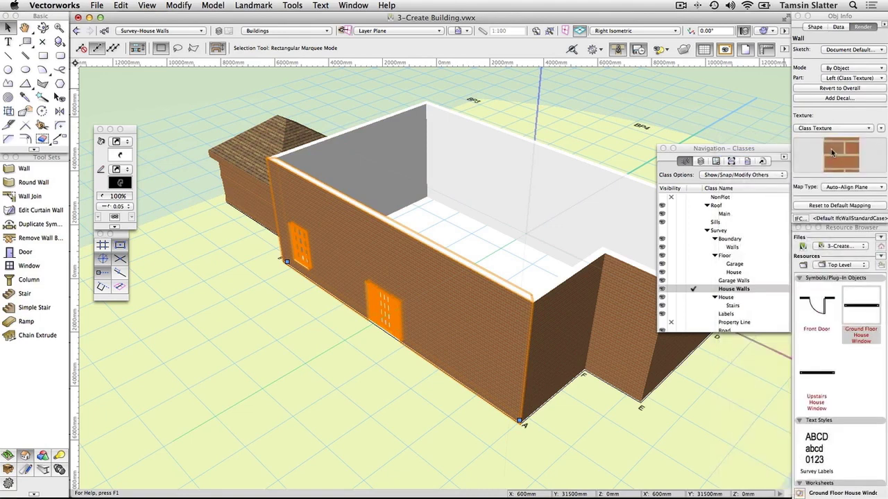
Render the 3D view of the brick house and garage in Fast Renderworks
click(765, 31)
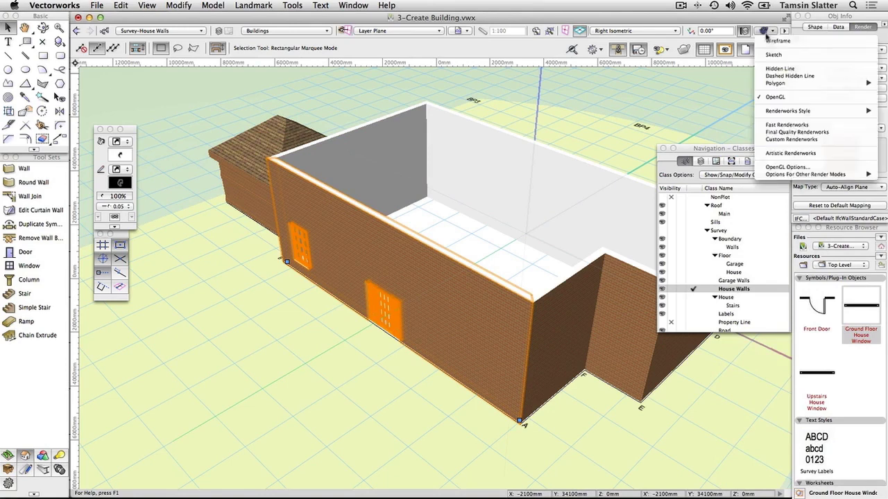
click(786, 126)
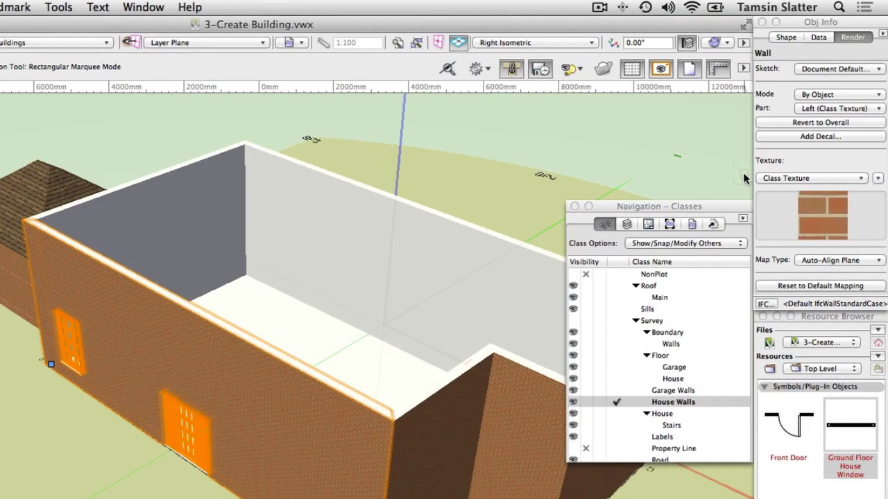
scroll(309, 450, up, 2)
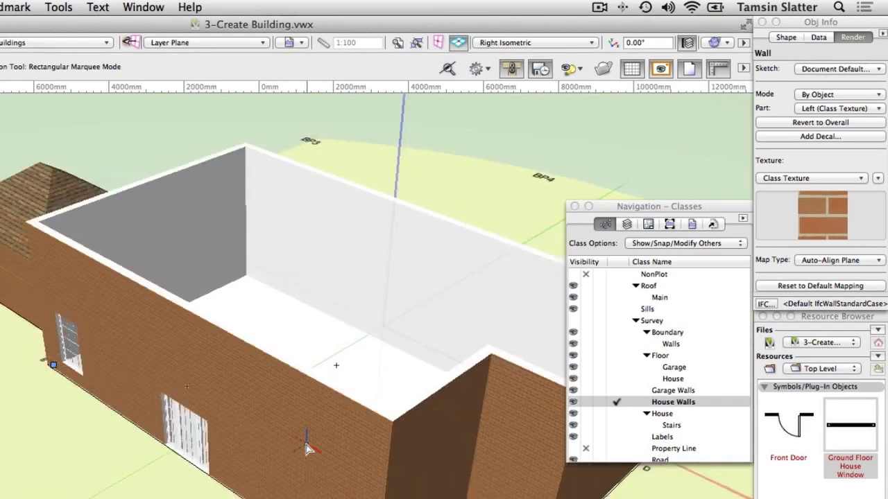
scroll(309, 450, down, 3)
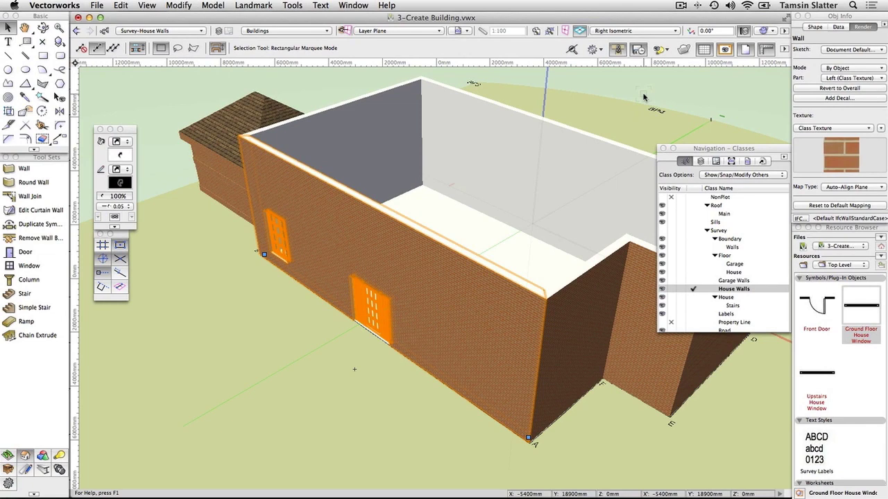
Open 4-Create Roof.vwx from the Section 2 existing site folder and enlarge its window to fill the drawing area
click(97, 5)
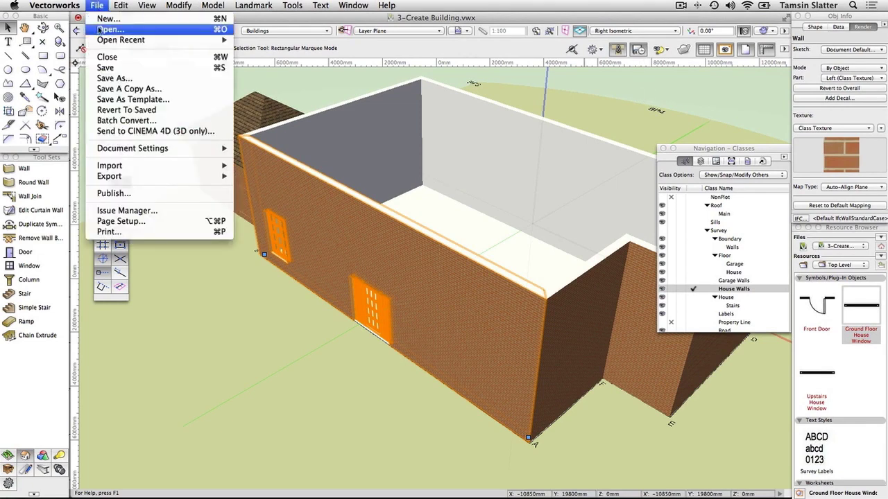
click(118, 28)
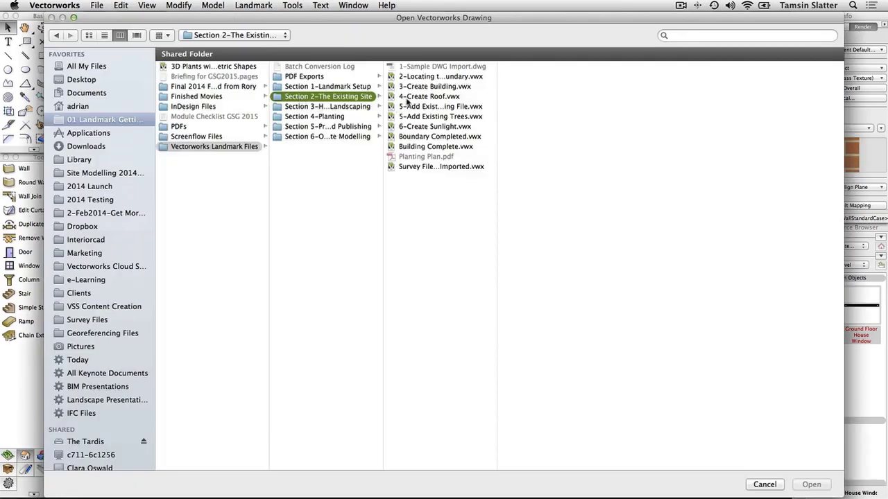
click(407, 99)
double_click(407, 100)
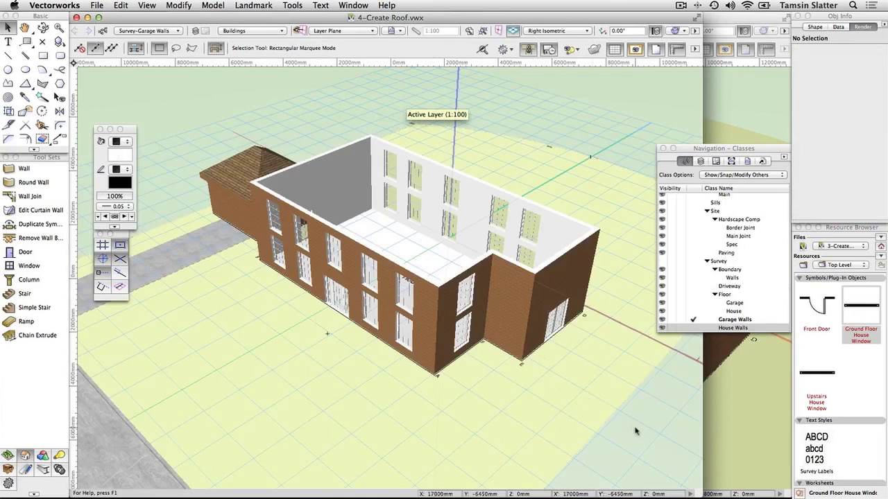
drag(701, 495, 788, 494)
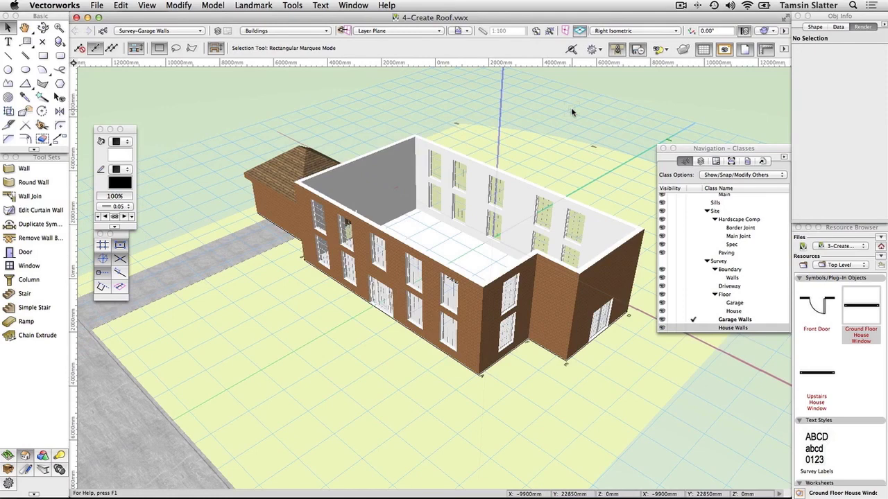
Select all the house walls with Select Similar, matching on class and object type
click(43, 97)
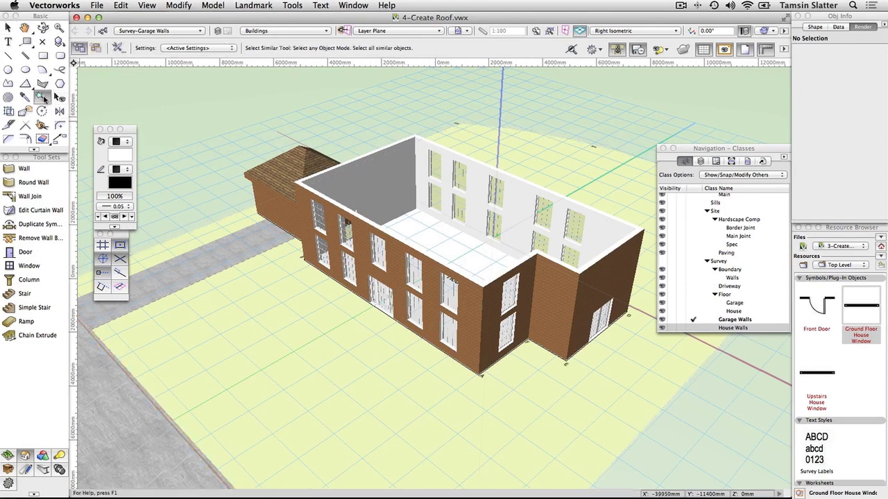
click(119, 49)
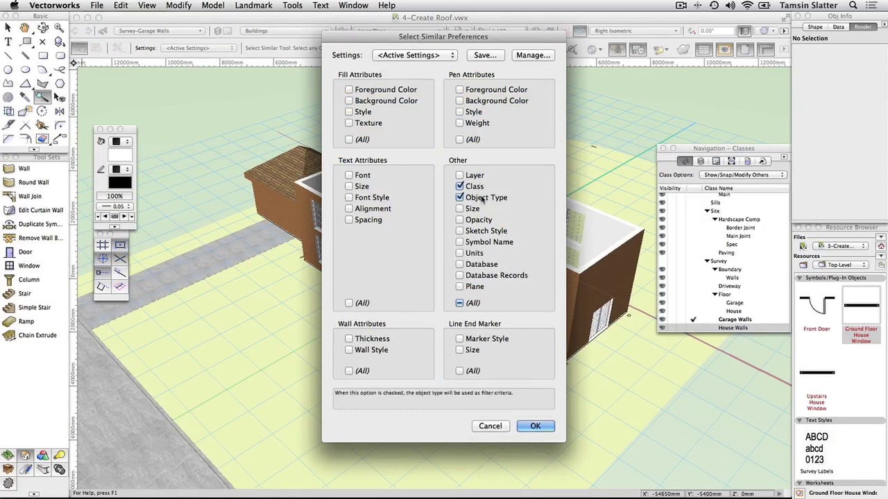
click(536, 426)
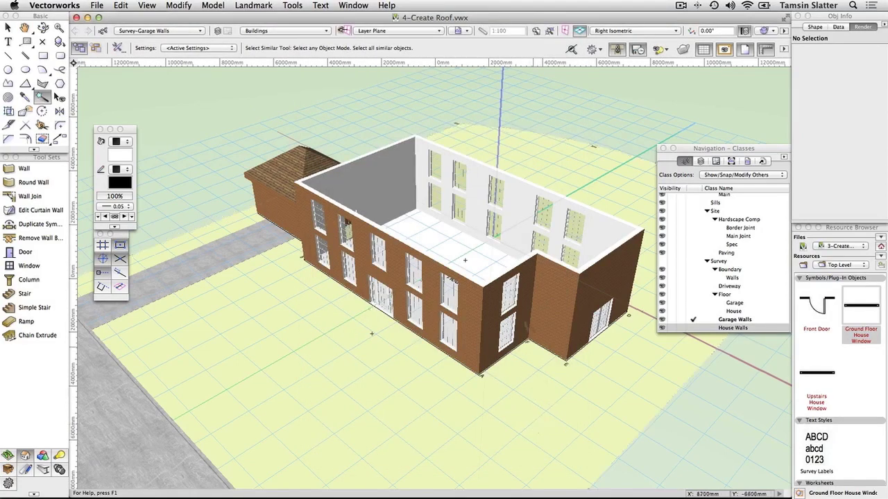
click(459, 269)
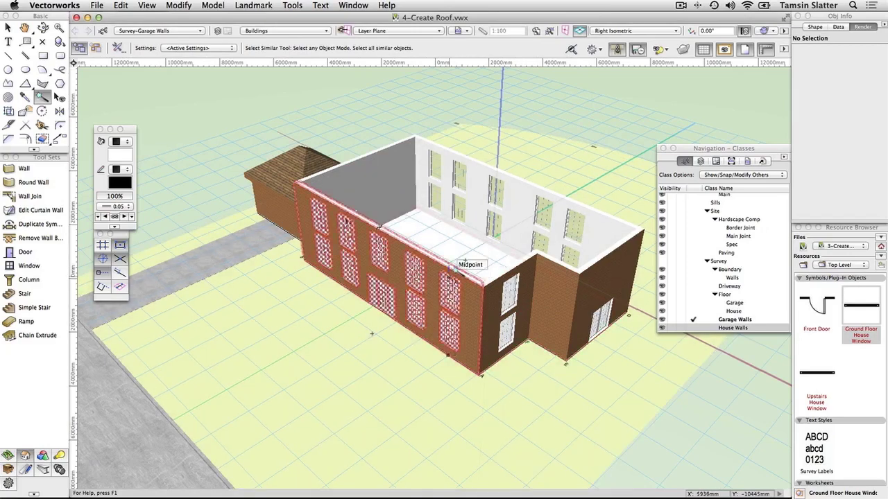
click(463, 262)
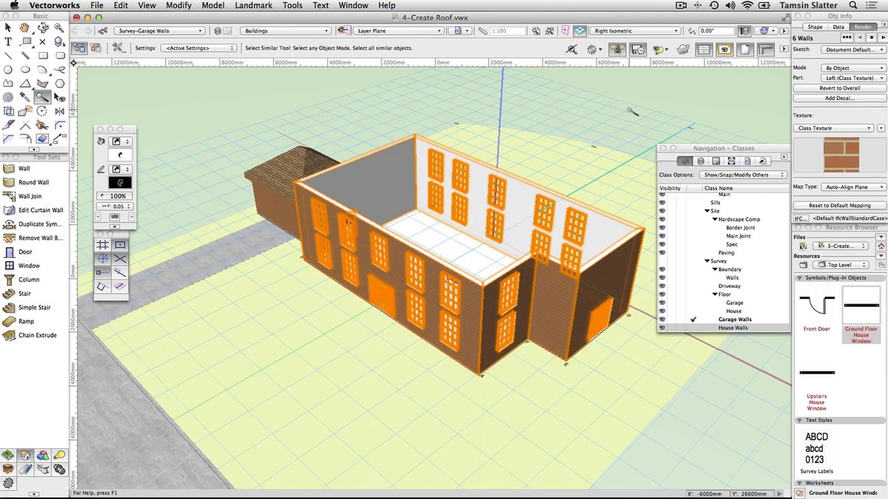
Start creating a roof from the selected house walls and set its eave profile to Vertical
click(267, 6)
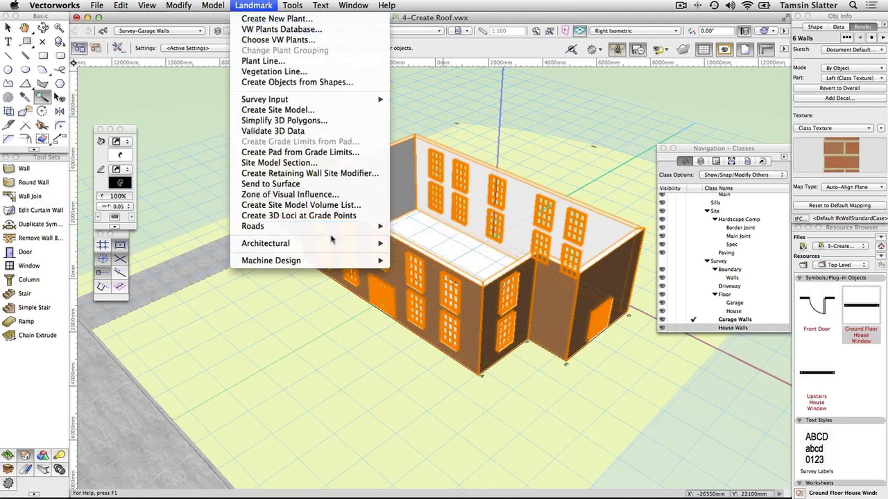
mouse_move(336, 243)
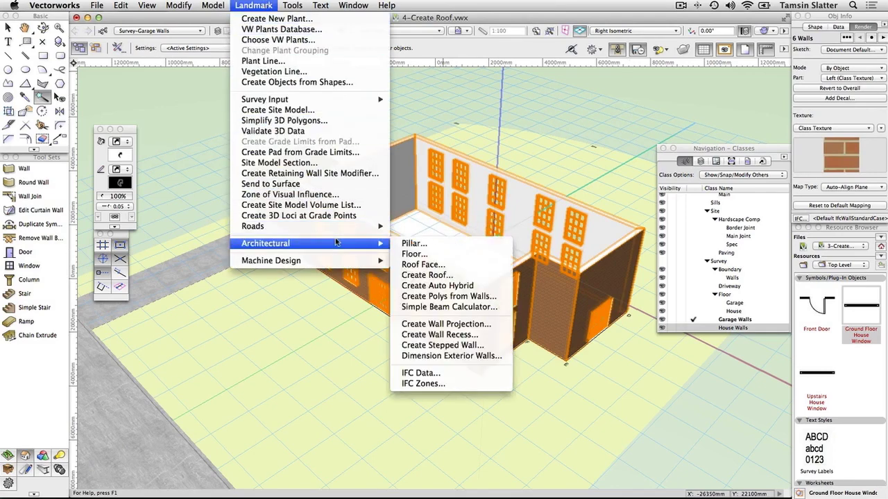
click(431, 275)
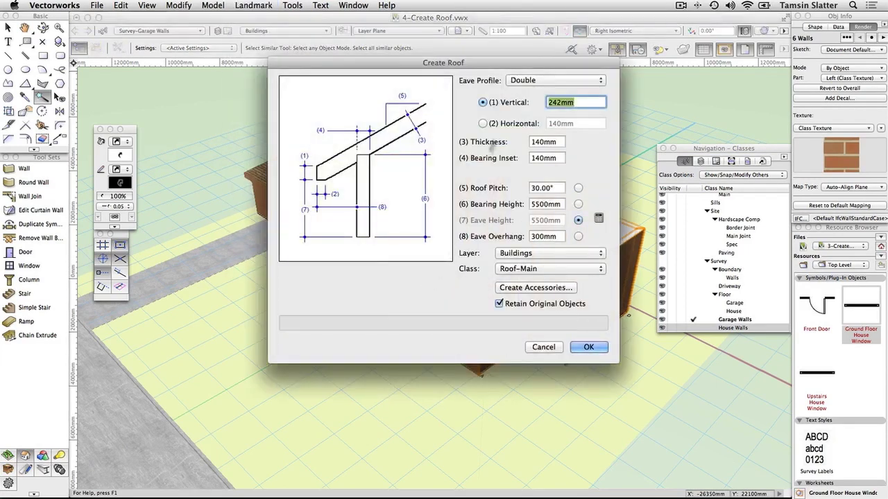
click(541, 81)
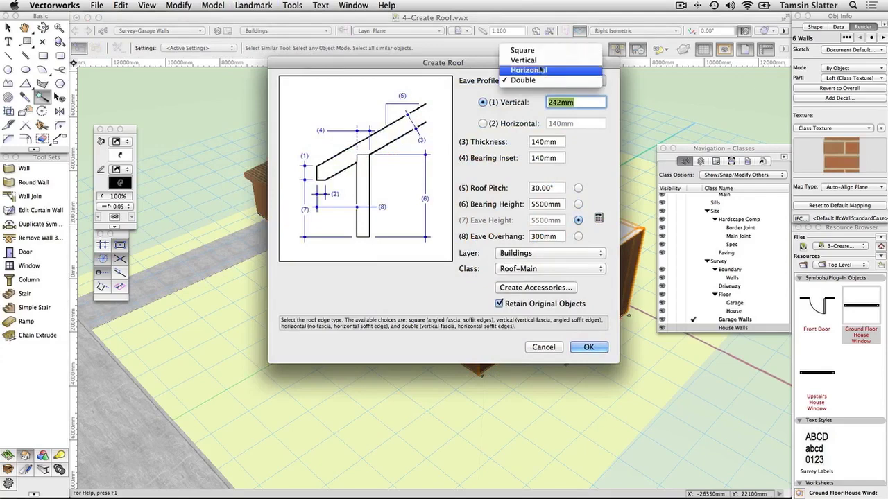
click(539, 64)
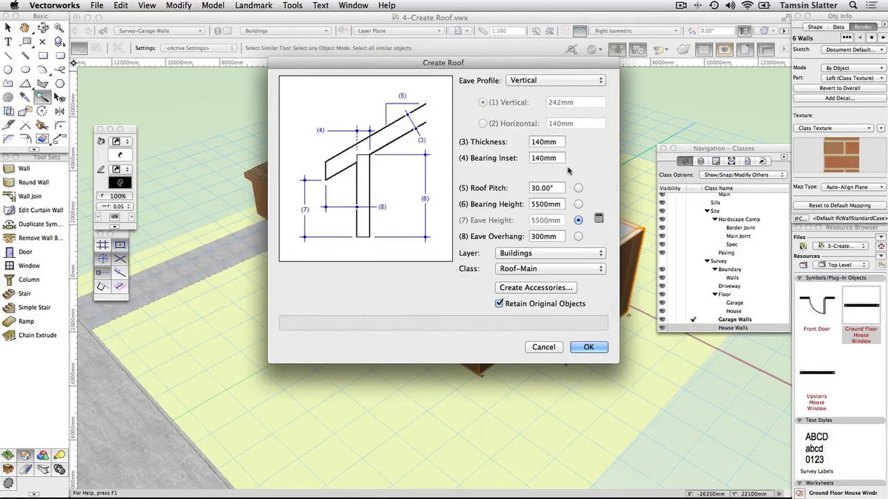
Set the roof pitch to 35°, bearing height to 5500 mm and eave overhang to 300 mm, and create the roof
click(555, 187)
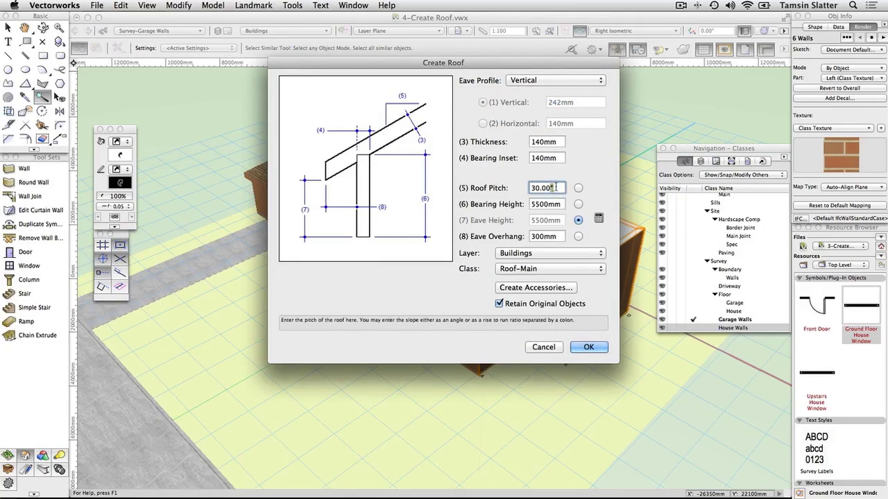
double_click(556, 187)
text(35)
key(Tab)
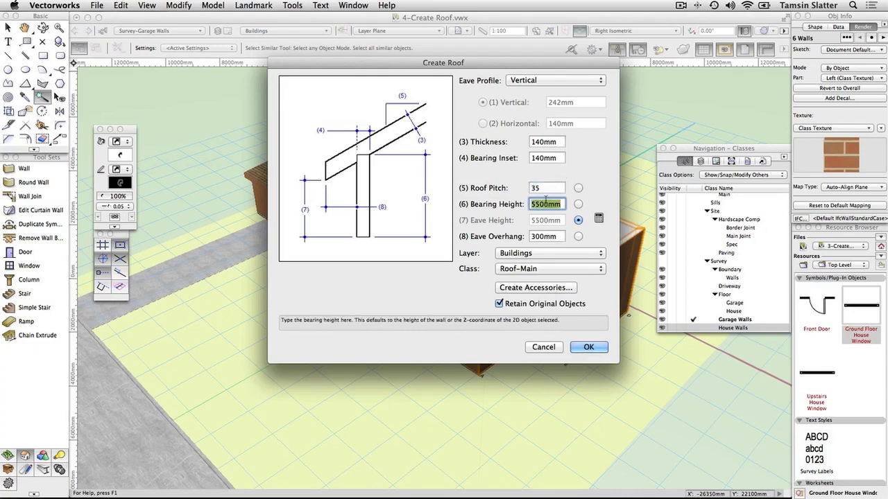
text(5500)
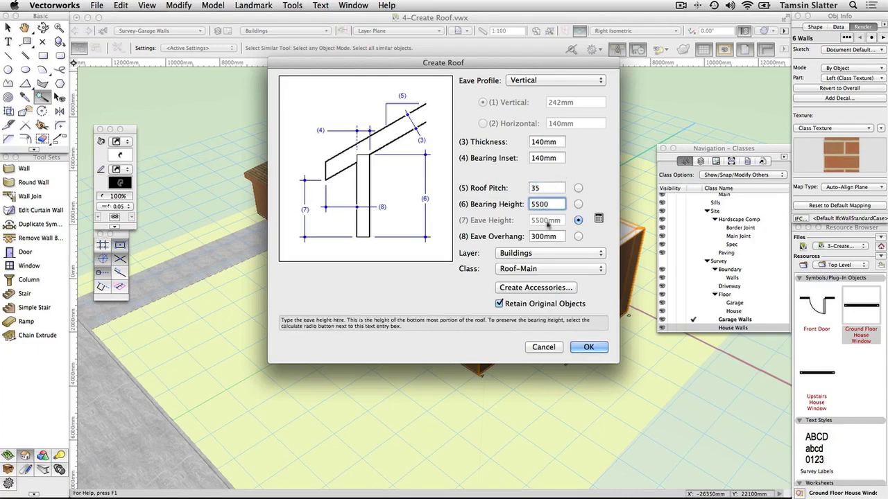
key(Tab)
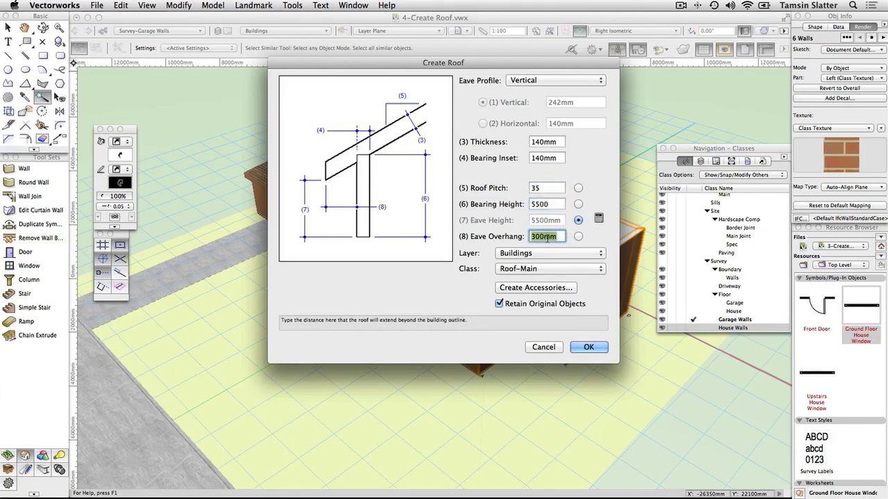
text(300)
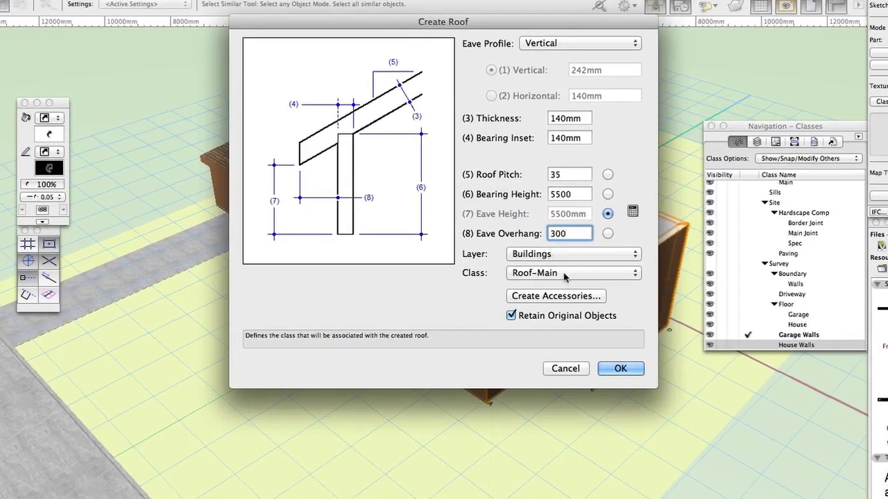
click(620, 368)
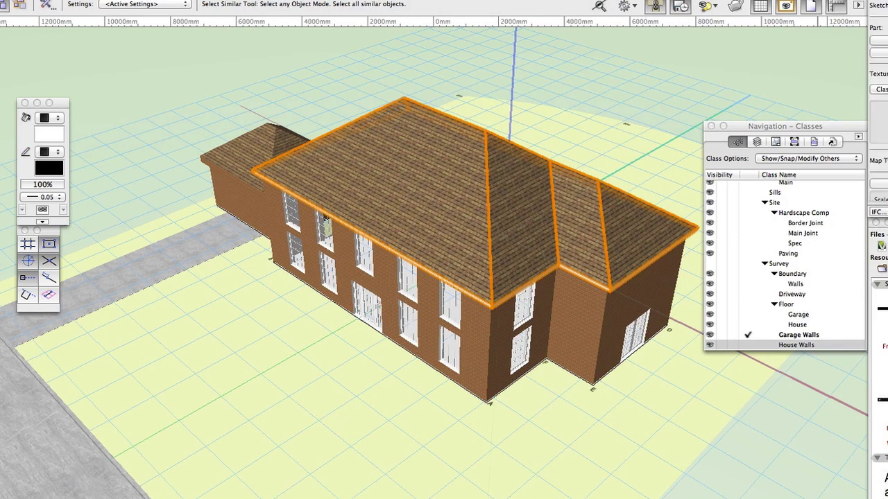
Look through the class list and display the house roof's shape properties
scroll(795, 218, down, 3)
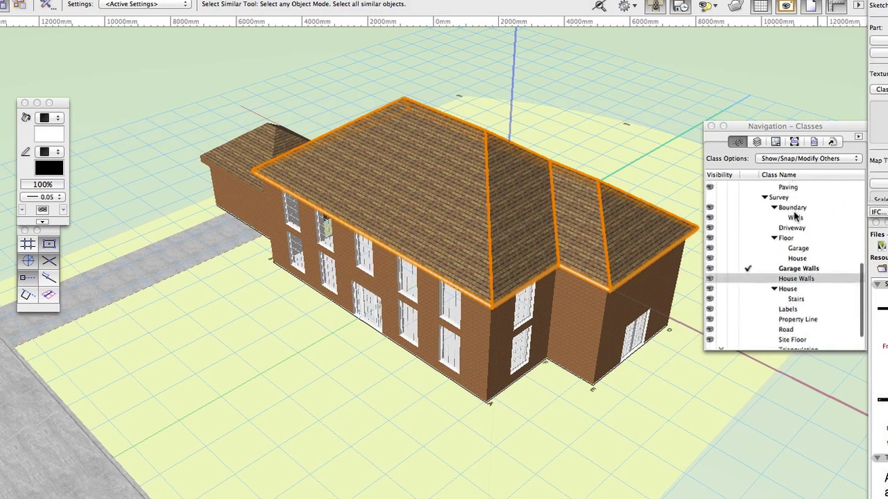
scroll(796, 217, down, 1)
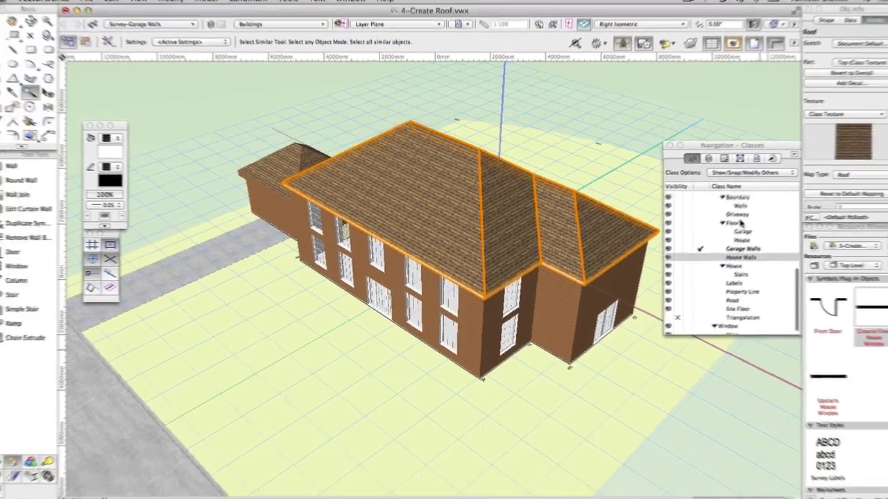
scroll(741, 223, up, 2)
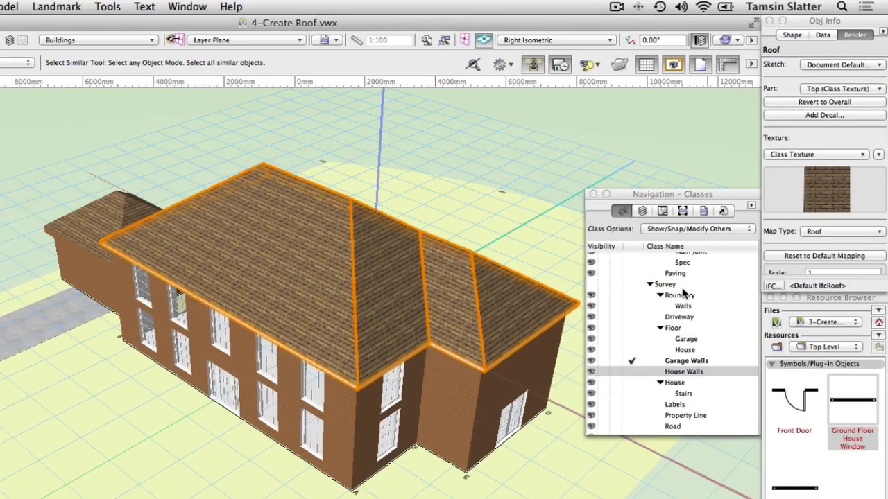
click(798, 33)
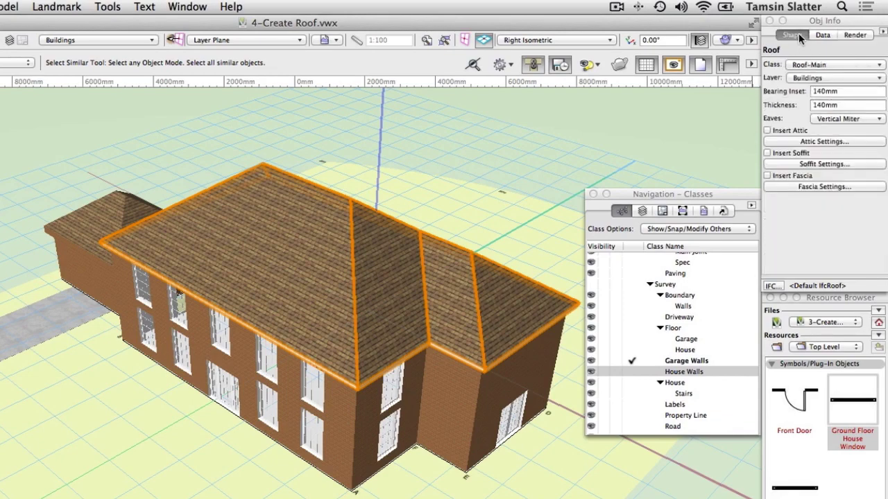